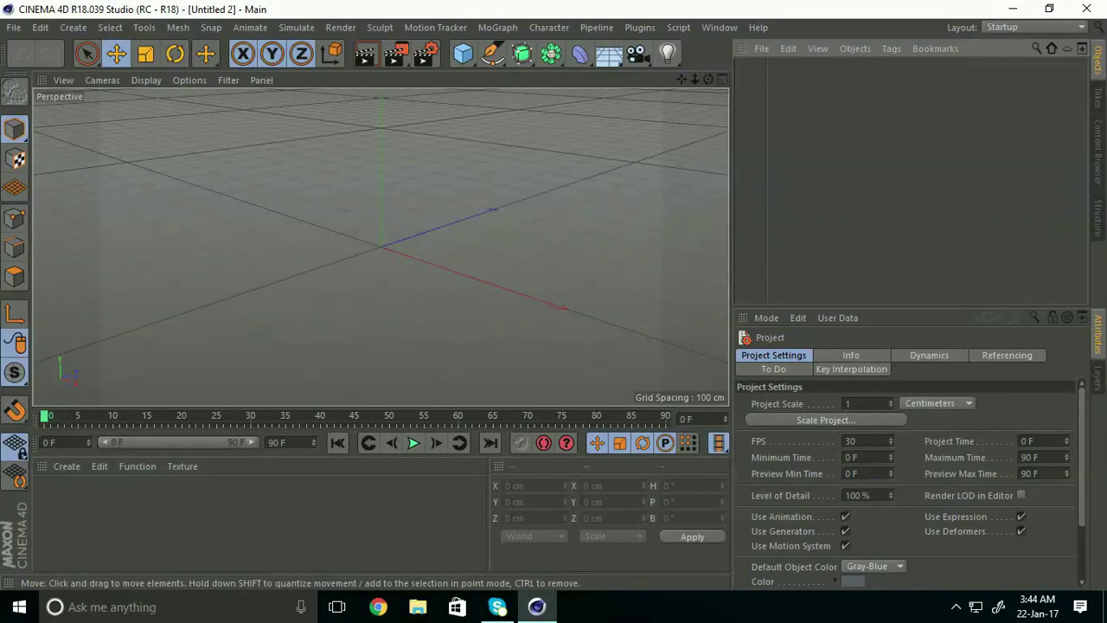
Step: Create a MoText object and change its text to C4D
{"action": "left_click", "coordinate": [496, 28]}
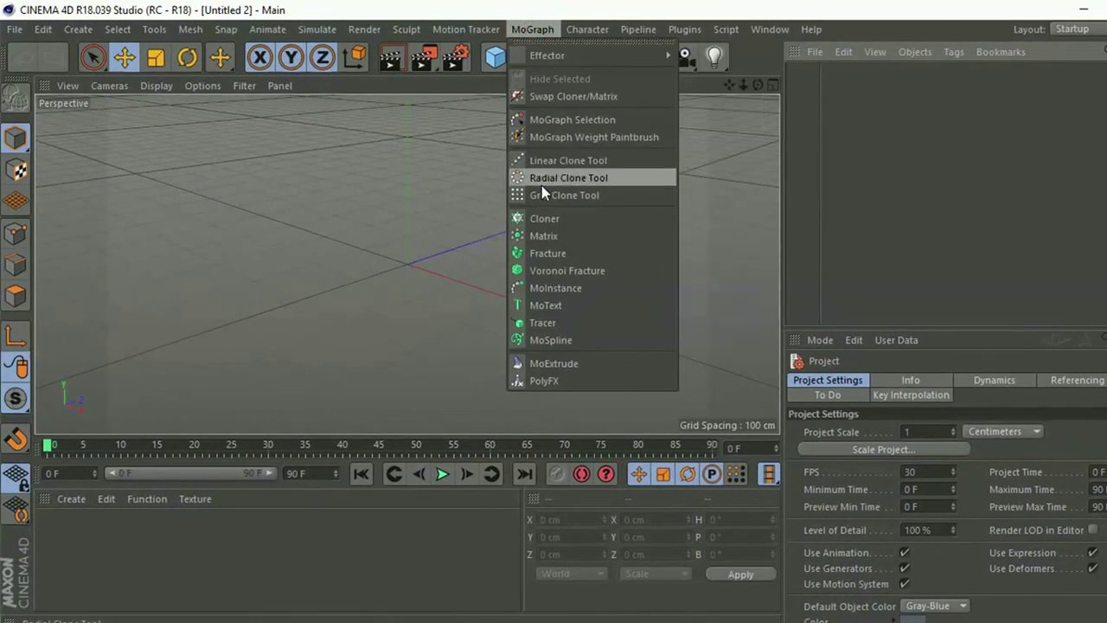
{"action": "left_click", "coordinate": [572, 306]}
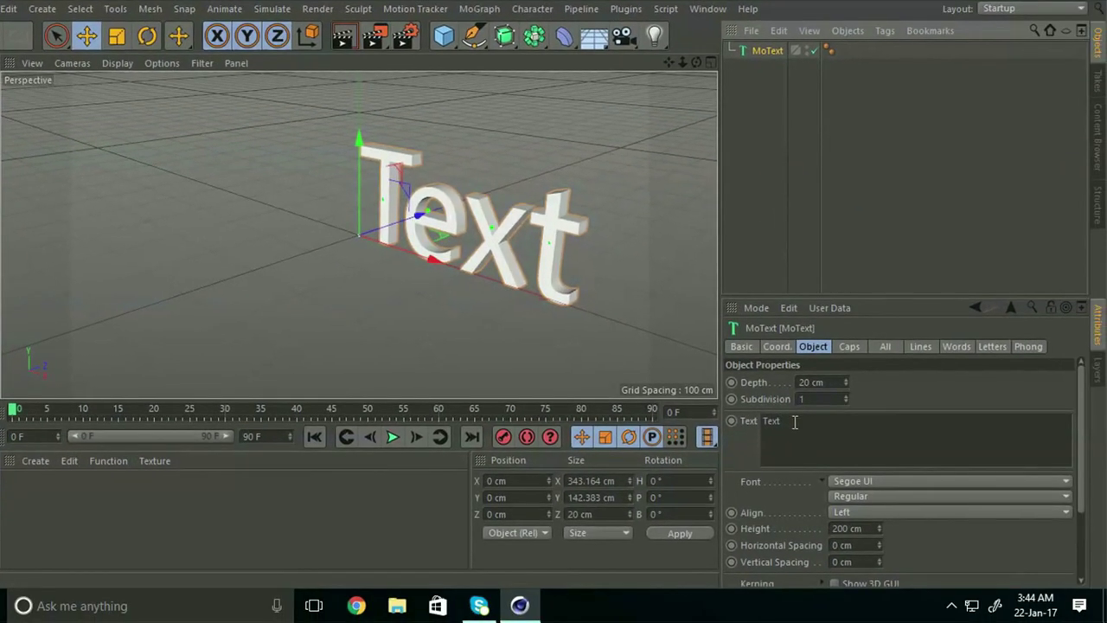
{"action": "double_click", "coordinate": [759, 421]}
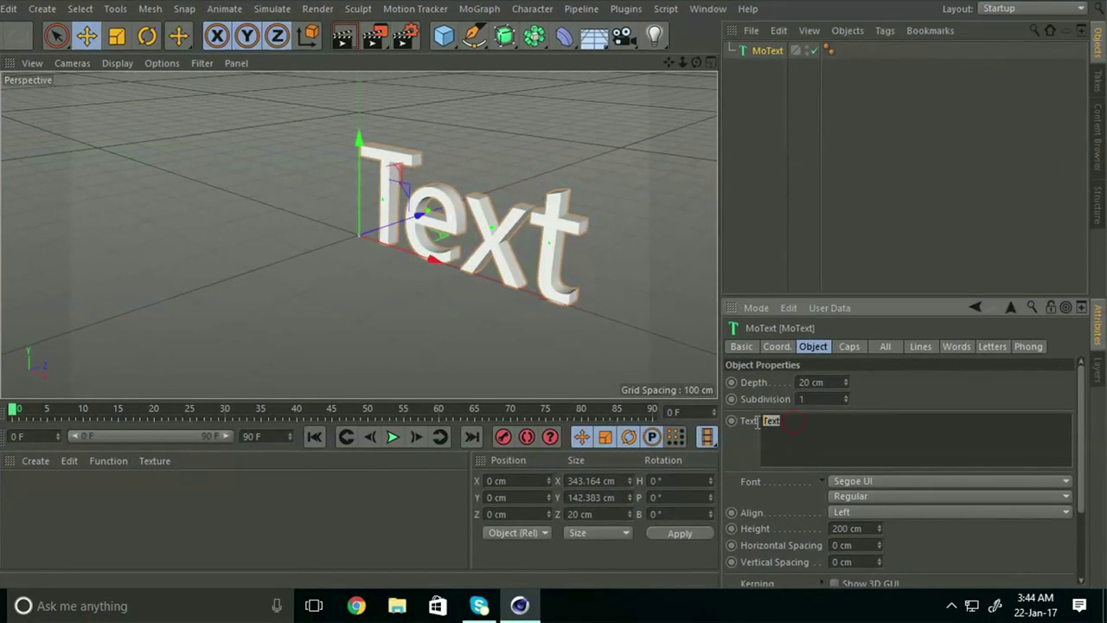
{"action": "type", "text": "C4D"}
Step: Set the C4D text's font to Arial Black and its alignment to Middle
{"action": "left_click", "coordinate": [842, 481]}
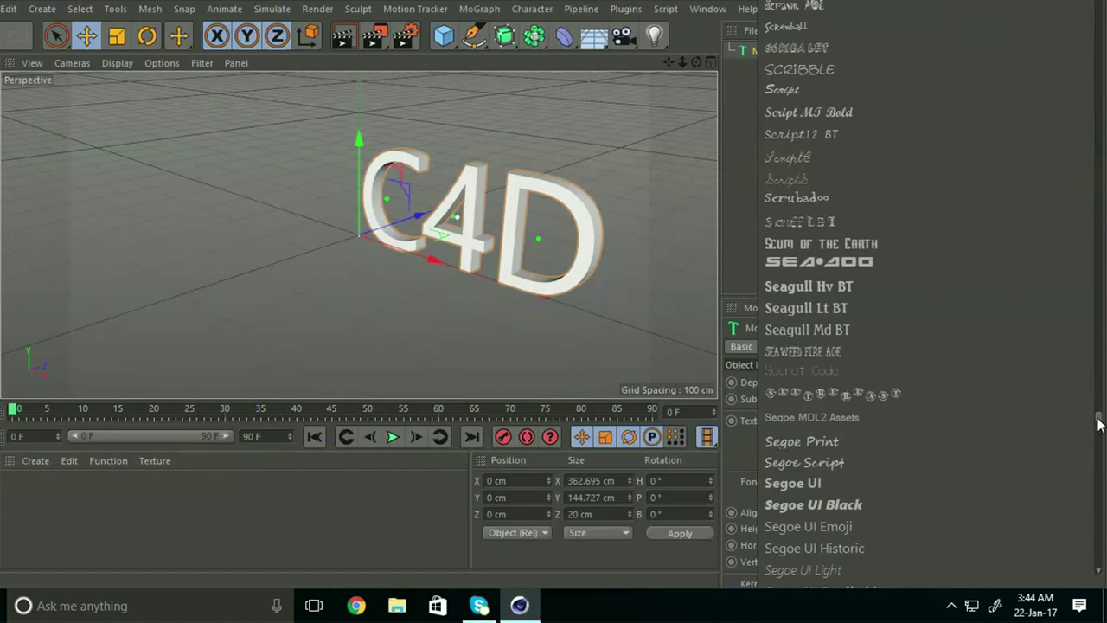
{"action": "left_click_drag", "start_coordinate": [1097, 418], "coordinate": [1099, 287]}
{"action": "scroll", "coordinate": [910, 232], "scroll_direction": "up", "scroll_amount": 10}
{"action": "scroll", "coordinate": [910, 231], "scroll_direction": "up", "scroll_amount": 10}
{"action": "scroll", "coordinate": [910, 232], "scroll_direction": "up", "scroll_amount": 10}
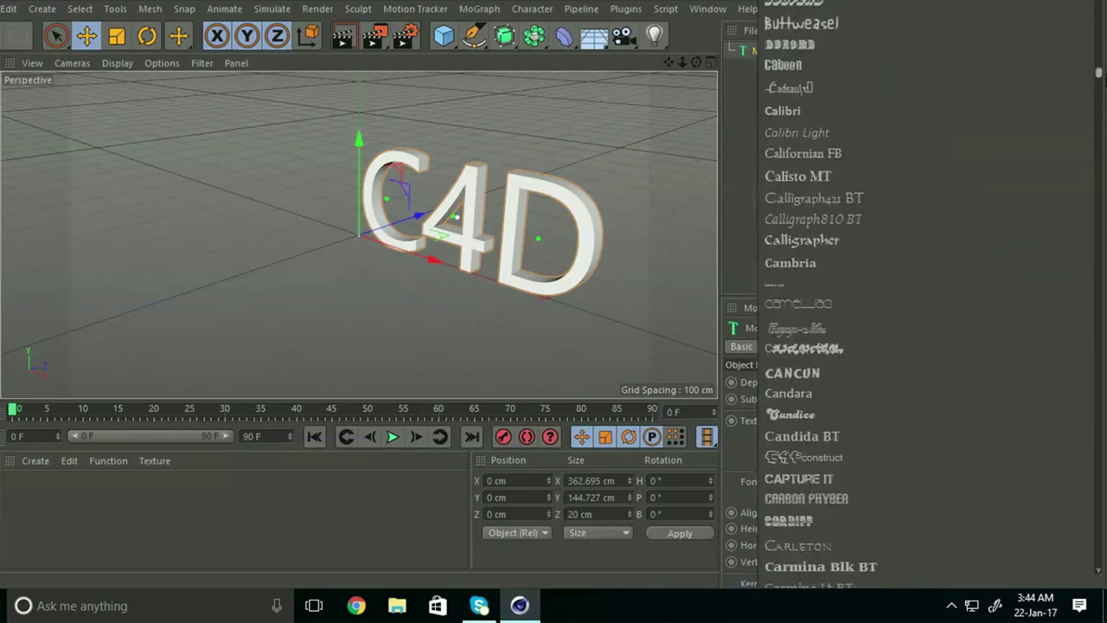
{"action": "scroll", "coordinate": [910, 232], "scroll_direction": "up", "scroll_amount": 5}
{"action": "scroll", "coordinate": [911, 232], "scroll_direction": "up", "scroll_amount": 5}
{"action": "scroll", "coordinate": [910, 232], "scroll_direction": "up", "scroll_amount": 8}
{"action": "scroll", "coordinate": [910, 231], "scroll_direction": "up", "scroll_amount": 3}
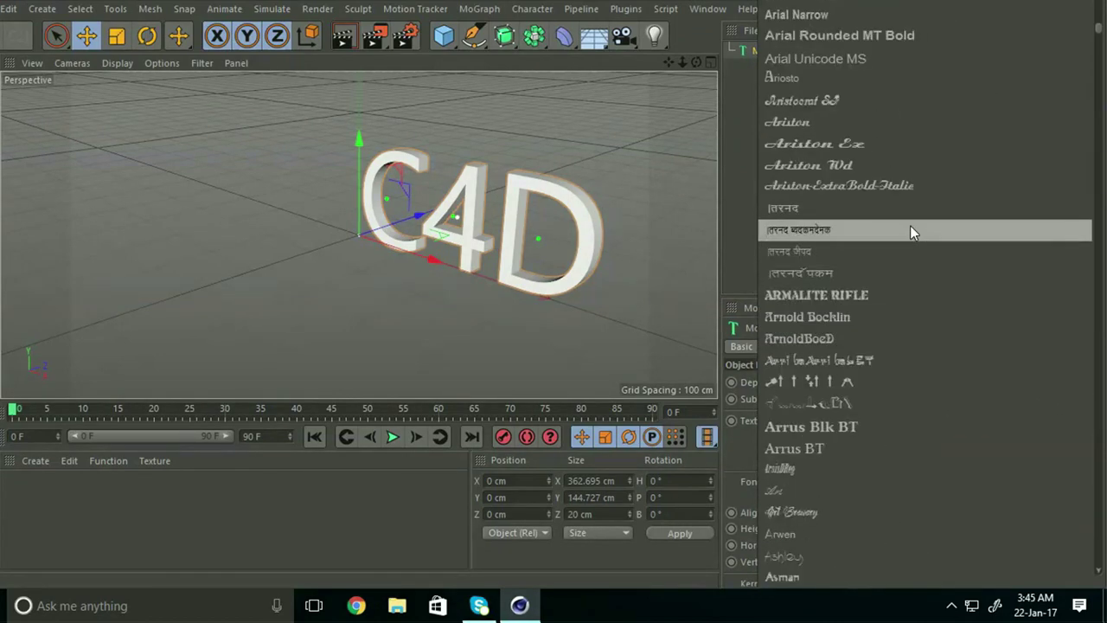
{"action": "scroll", "coordinate": [910, 232], "scroll_direction": "up", "scroll_amount": 2}
{"action": "scroll", "coordinate": [897, 102], "scroll_direction": "up", "scroll_amount": 3}
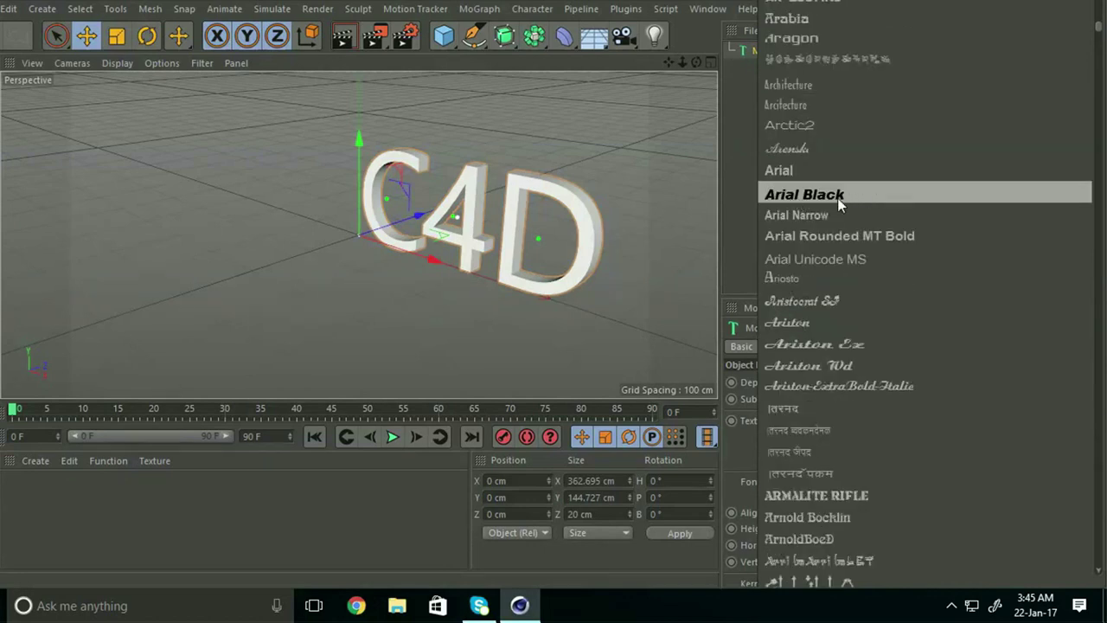
{"action": "left_click", "coordinate": [861, 197]}
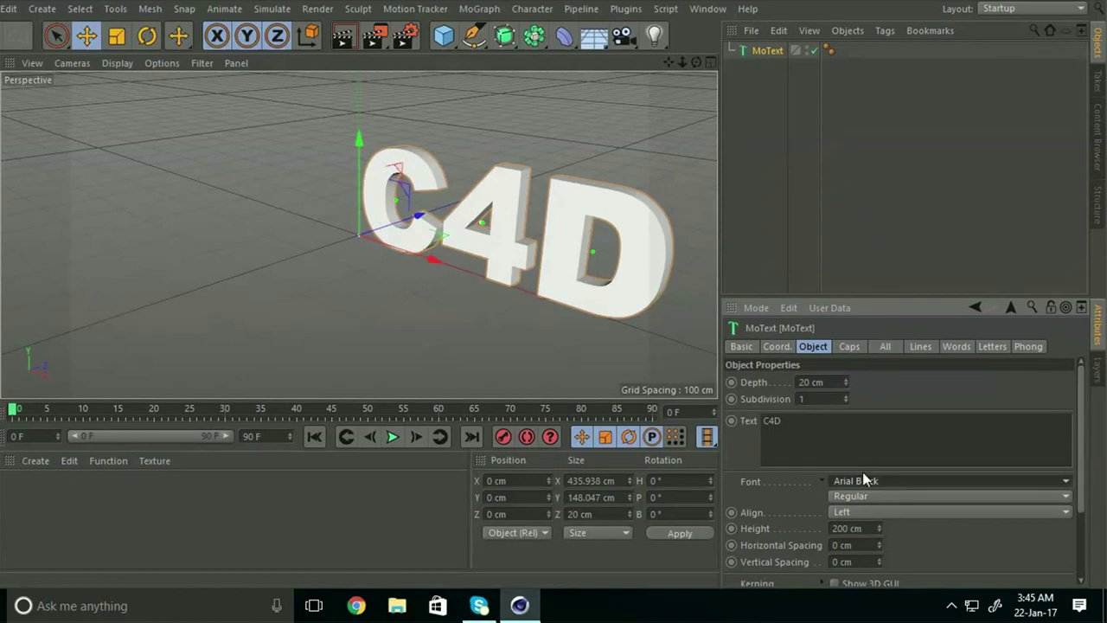
{"action": "left_click", "coordinate": [848, 511]}
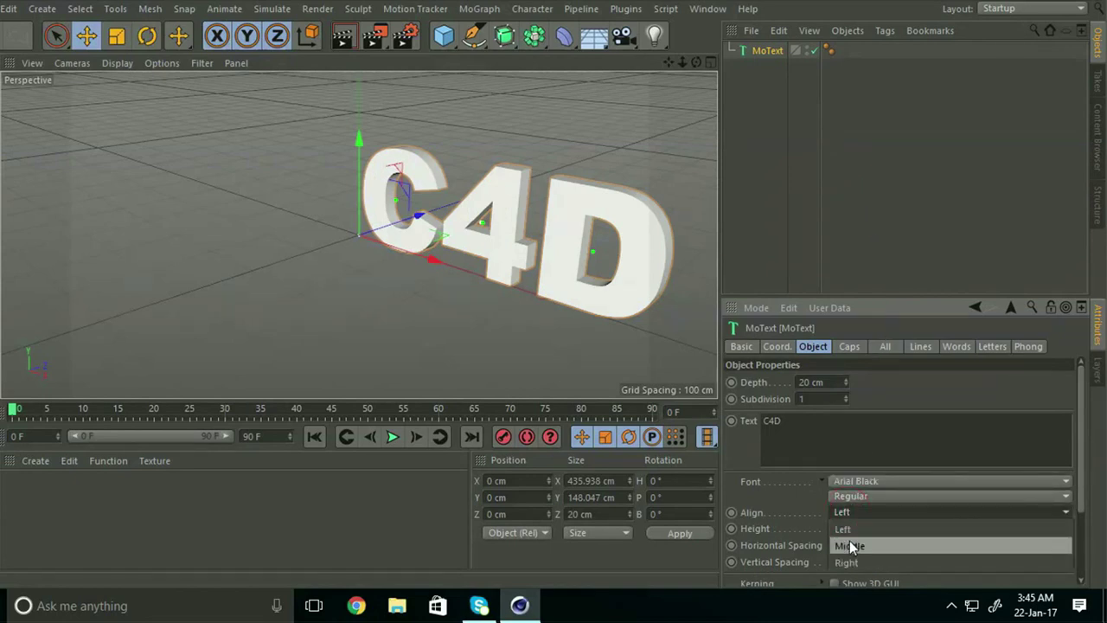
{"action": "left_click", "coordinate": [851, 546]}
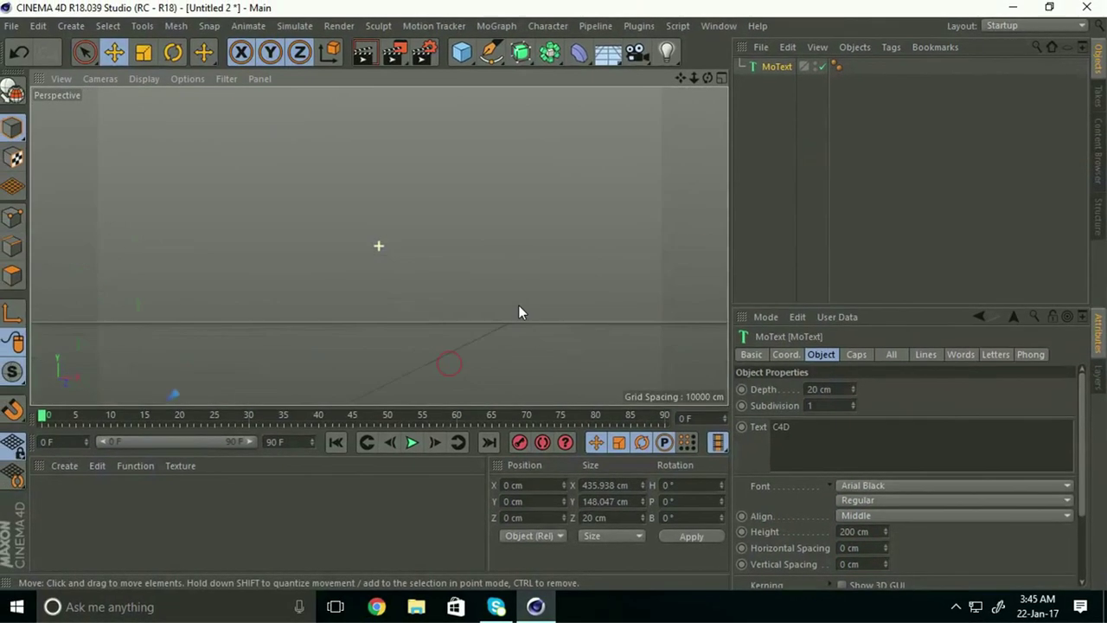
Step: Orbit and zoom the viewport to frame the C4D text front-on and close up
{"action": "mouse_move", "coordinate": [552, 287]}
{"action": "left_mouse_down", "text": "alt"}
{"action": "mouse_move", "coordinate": [541, 325]}
{"action": "mouse_move", "coordinate": [550, 379]}
{"action": "left_mouse_up", "text": "alt"}
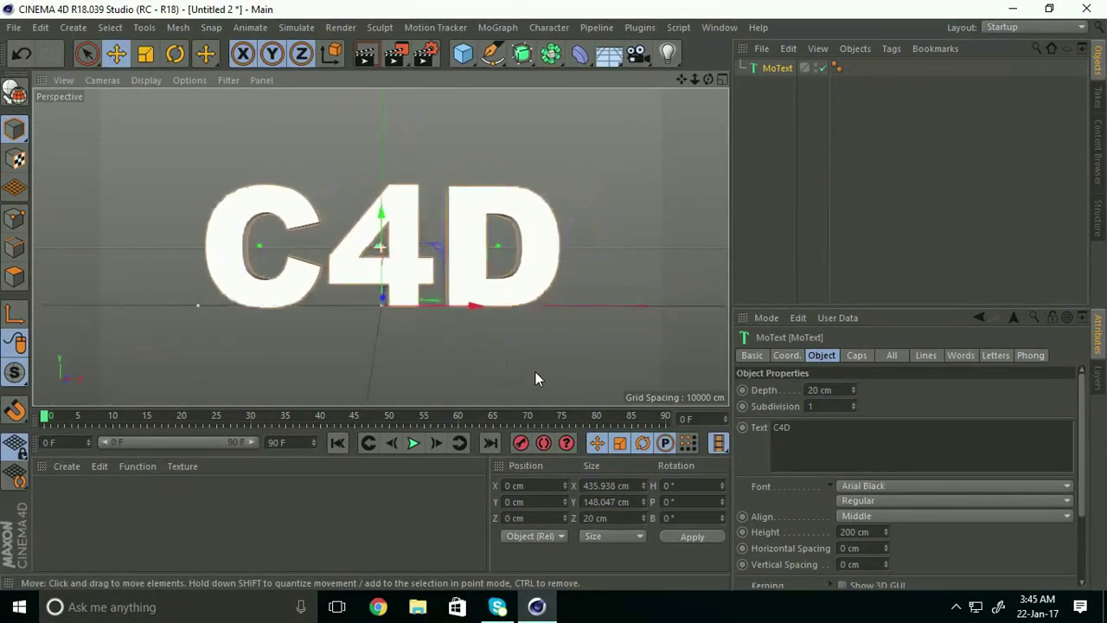
{"action": "right_click_drag", "start_coordinate": [549, 387], "coordinate": [567, 369], "text": "alt"}
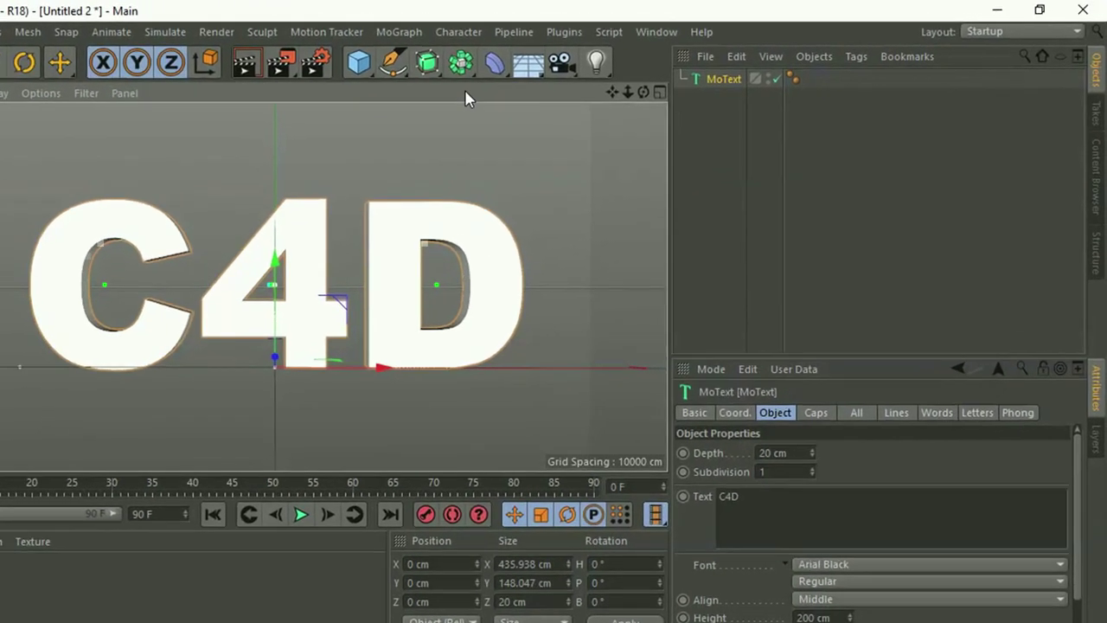
Step: Parent the MoText under a new Connect object and make it editable
{"action": "left_click", "coordinate": [558, 57]}
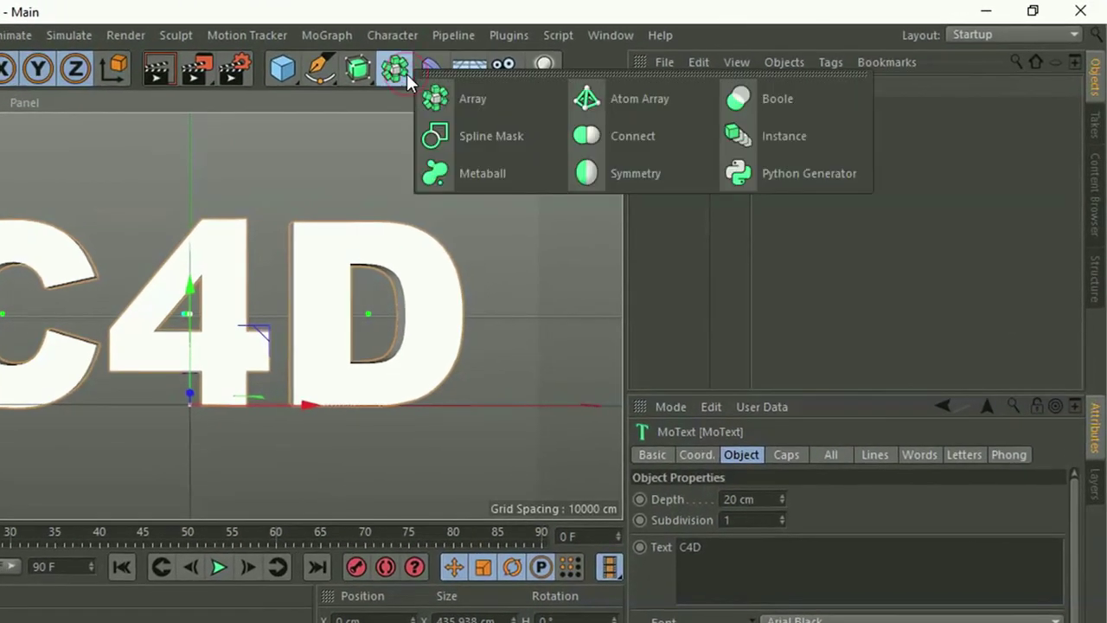
{"action": "left_click", "coordinate": [629, 137]}
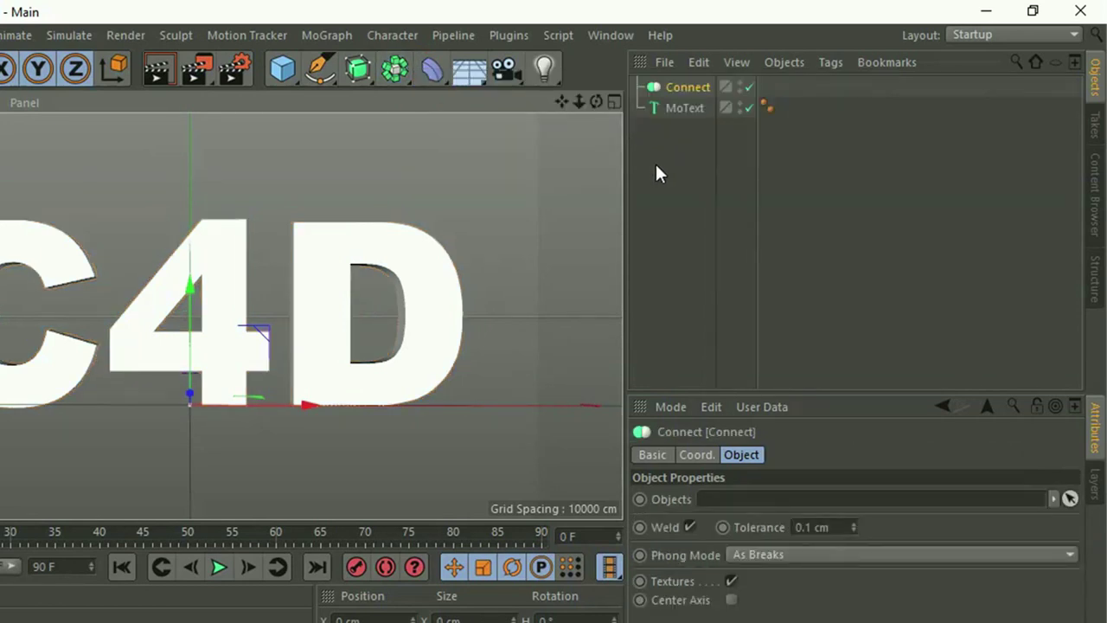
{"action": "left_click_drag", "start_coordinate": [686, 108], "coordinate": [689, 92]}
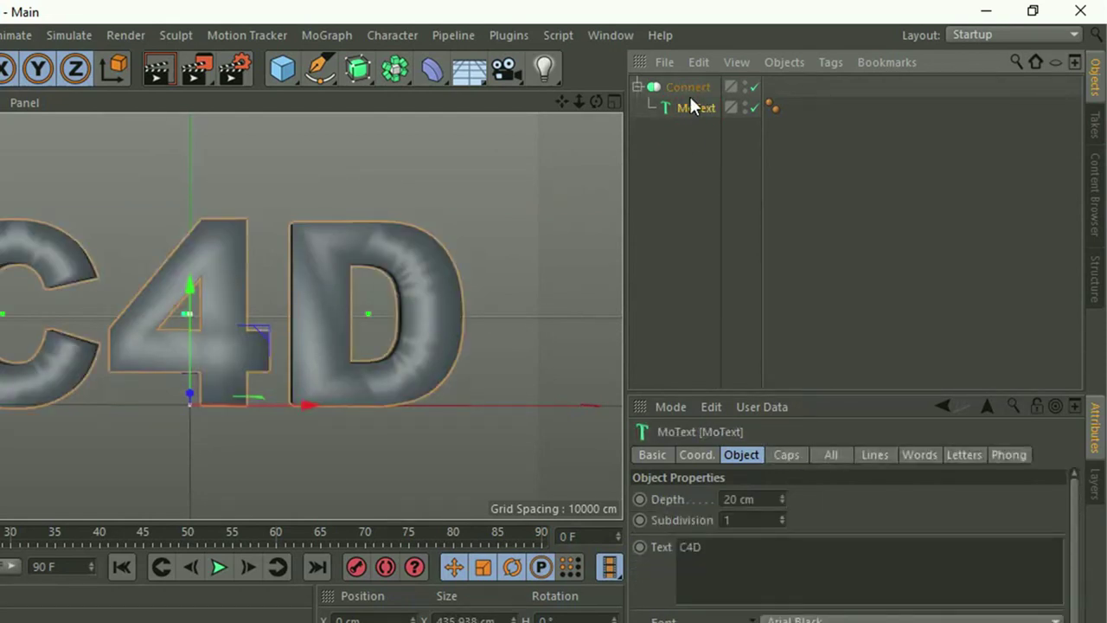
{"action": "left_click", "coordinate": [674, 88]}
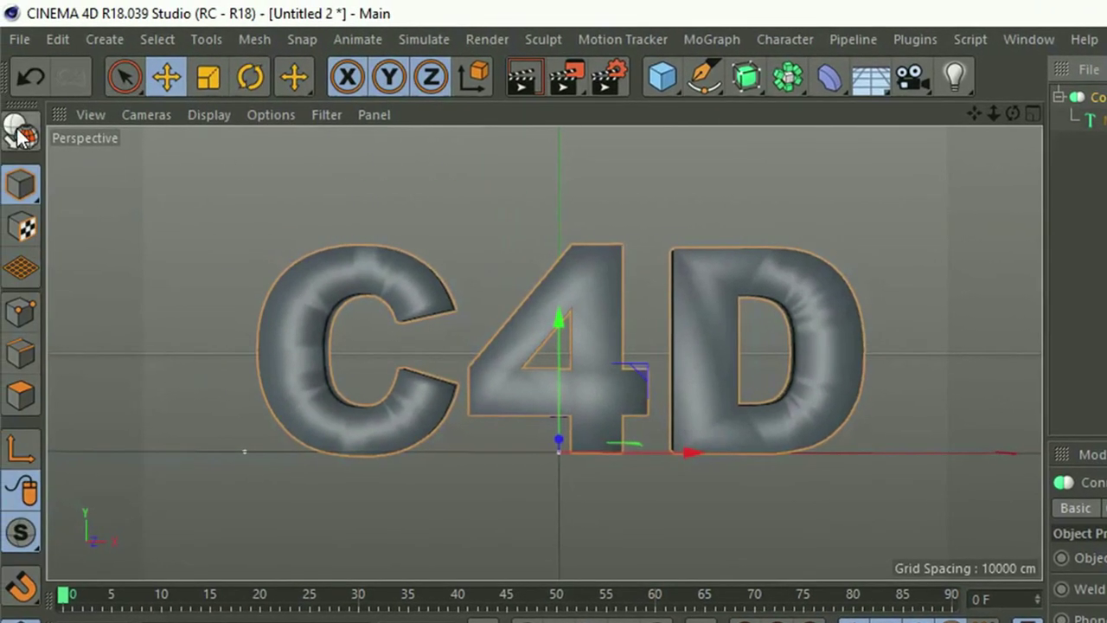
{"action": "left_click", "coordinate": [18, 131]}
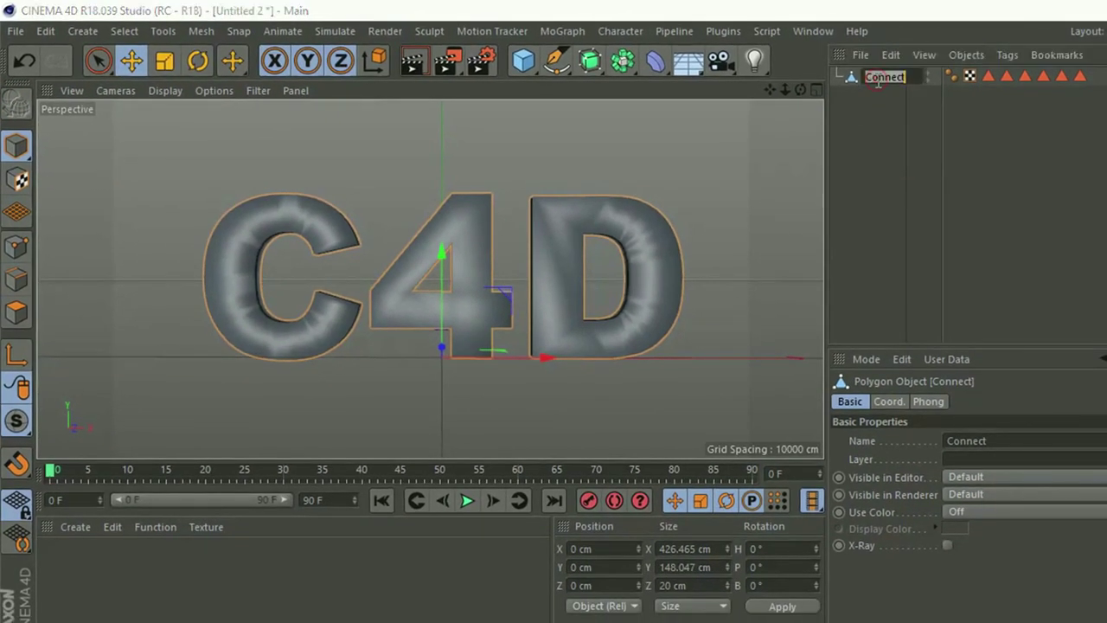
Step: Rename the editable object to C4D
{"action": "double_click", "coordinate": [877, 79]}
{"action": "type", "text": "C4D"}
{"action": "key", "text": "Return"}
{"action": "key", "text": "Return"}
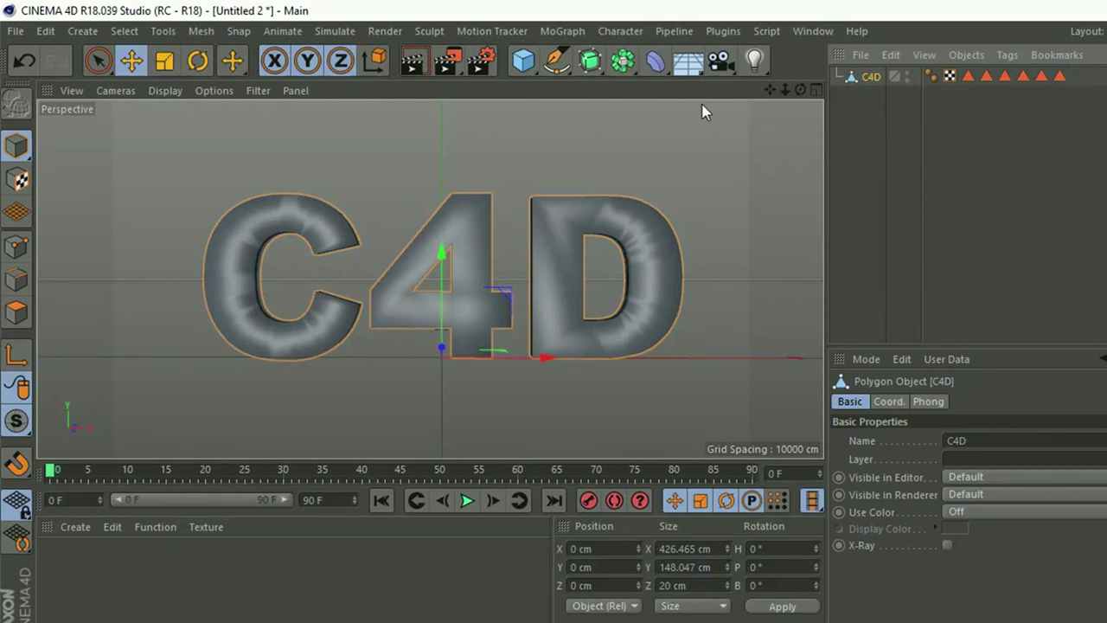
{"action": "left_click", "coordinate": [571, 33]}
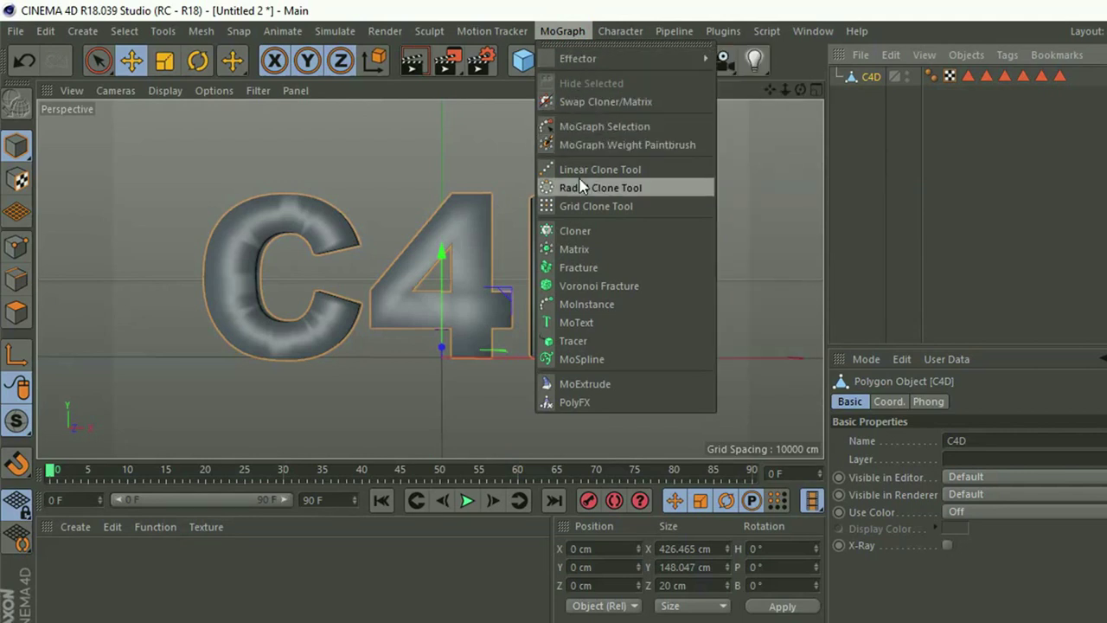
Step: Add a Cloner and a 6 cm radius Platonic, parenting the Platonic under the Cloner
{"action": "left_click", "coordinate": [600, 240]}
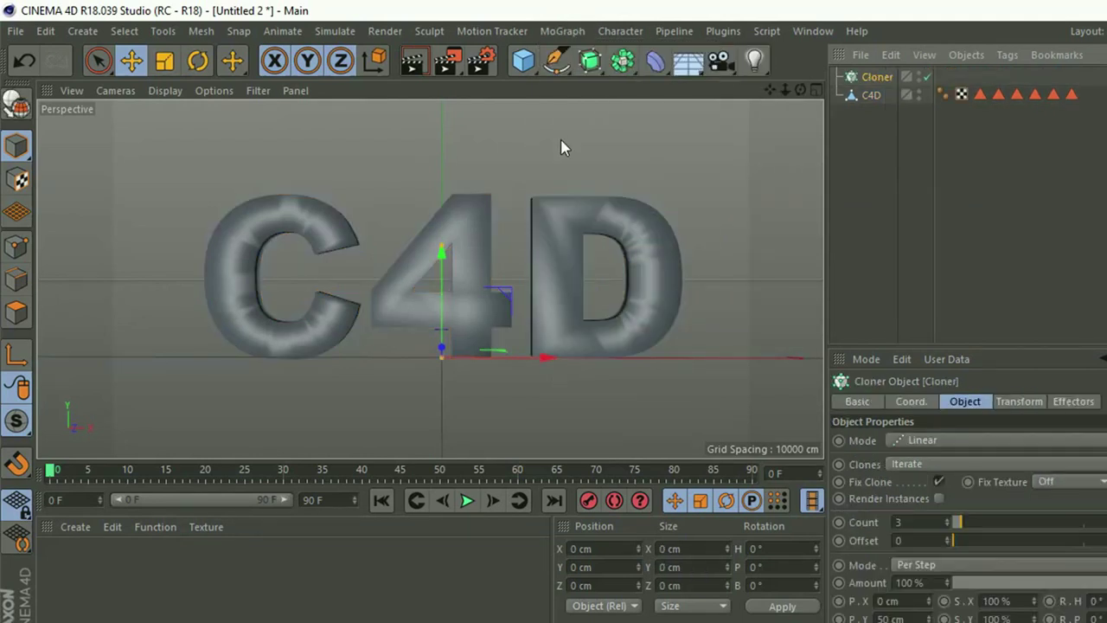
{"action": "left_click", "coordinate": [524, 61]}
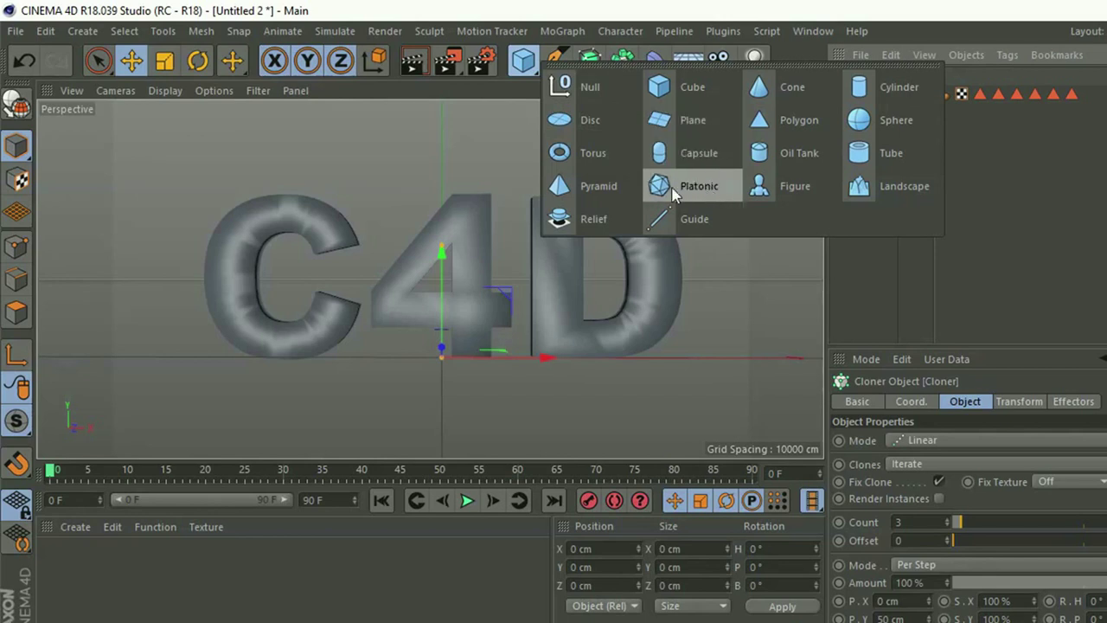
{"action": "left_click", "coordinate": [711, 192]}
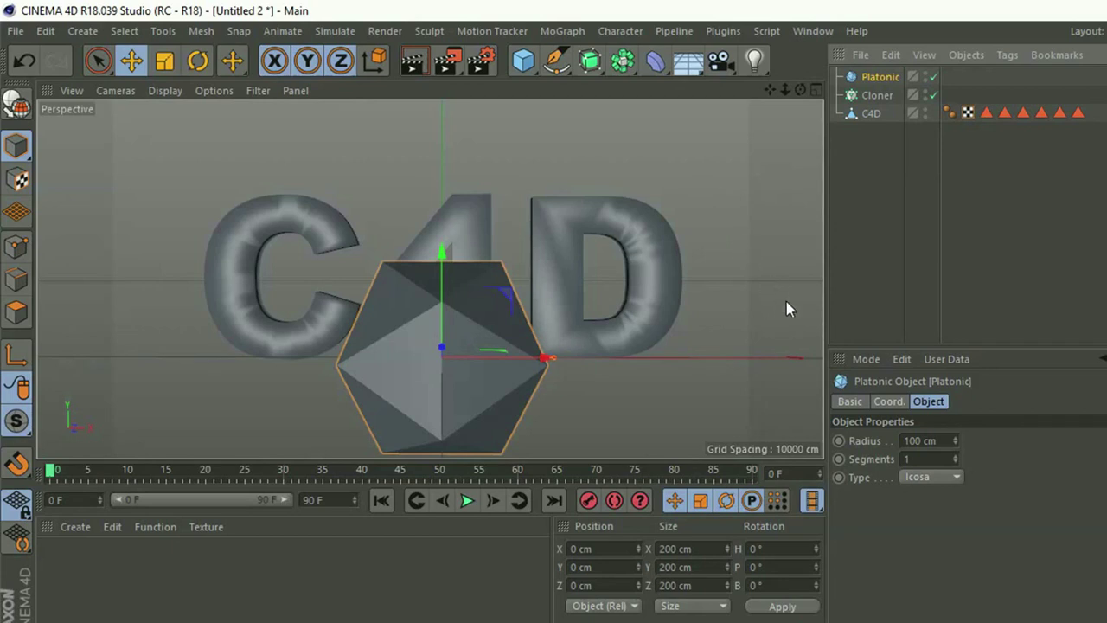
{"action": "double_click", "coordinate": [936, 440]}
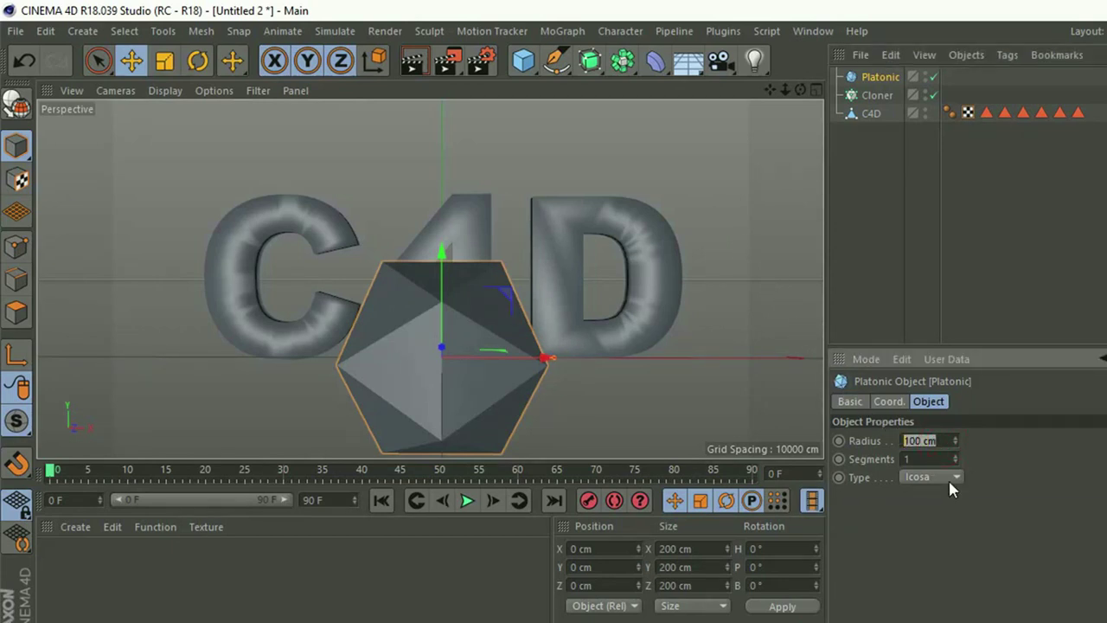
{"action": "type", "text": "6"}
{"action": "key", "text": "Return"}
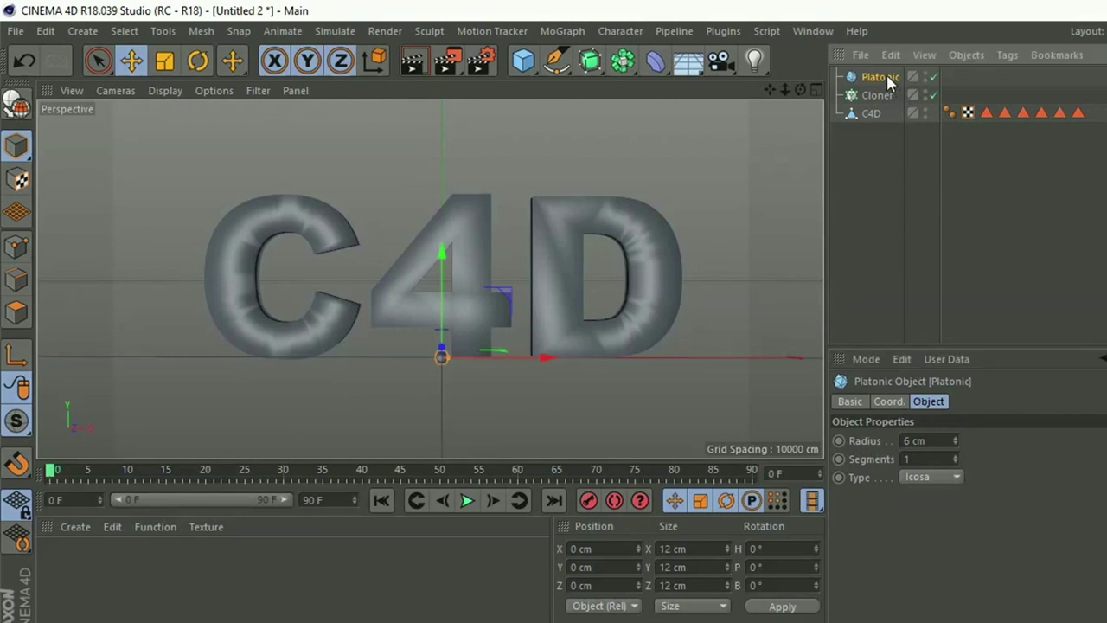
{"action": "left_click_drag", "start_coordinate": [881, 77], "coordinate": [882, 97]}
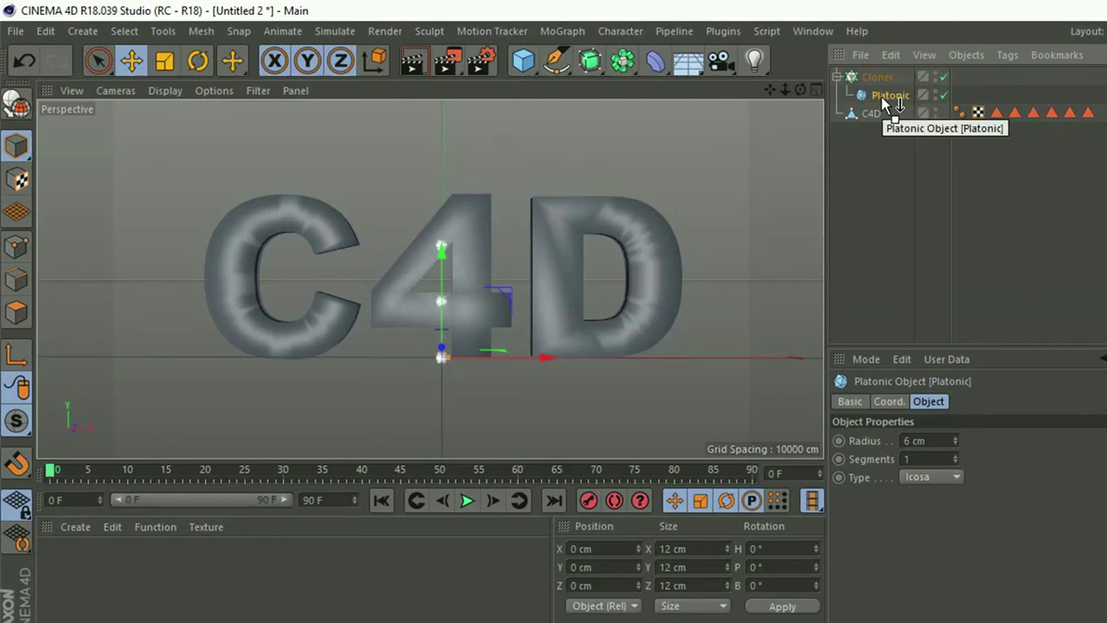
{"action": "left_click", "coordinate": [881, 77]}
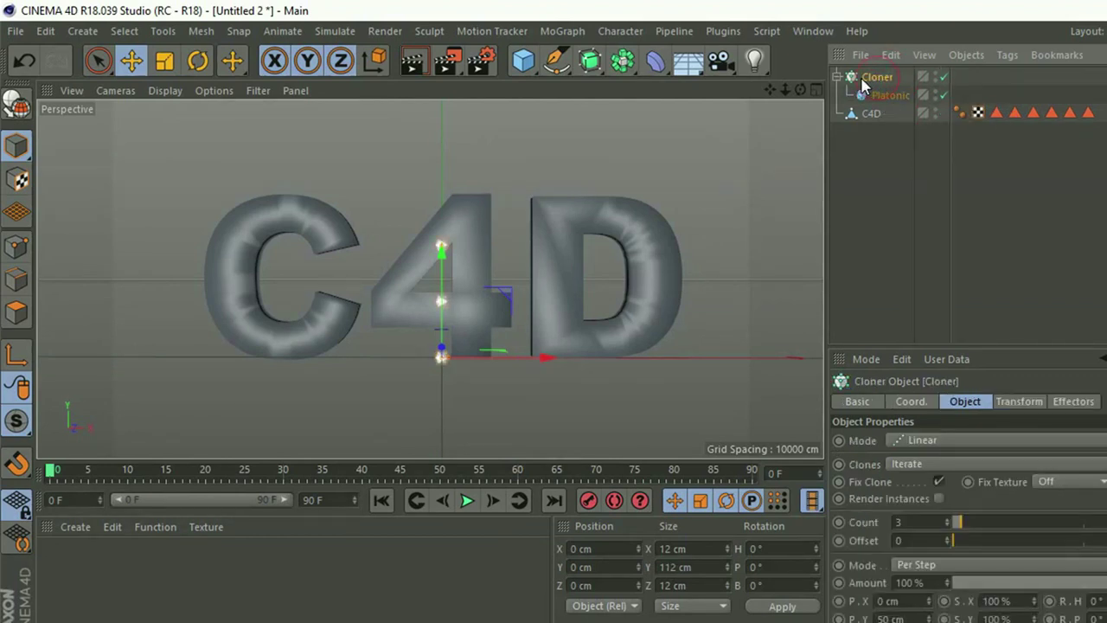
Step: Set the Cloner to Object mode with C4D as its source object
{"action": "left_click", "coordinate": [885, 82]}
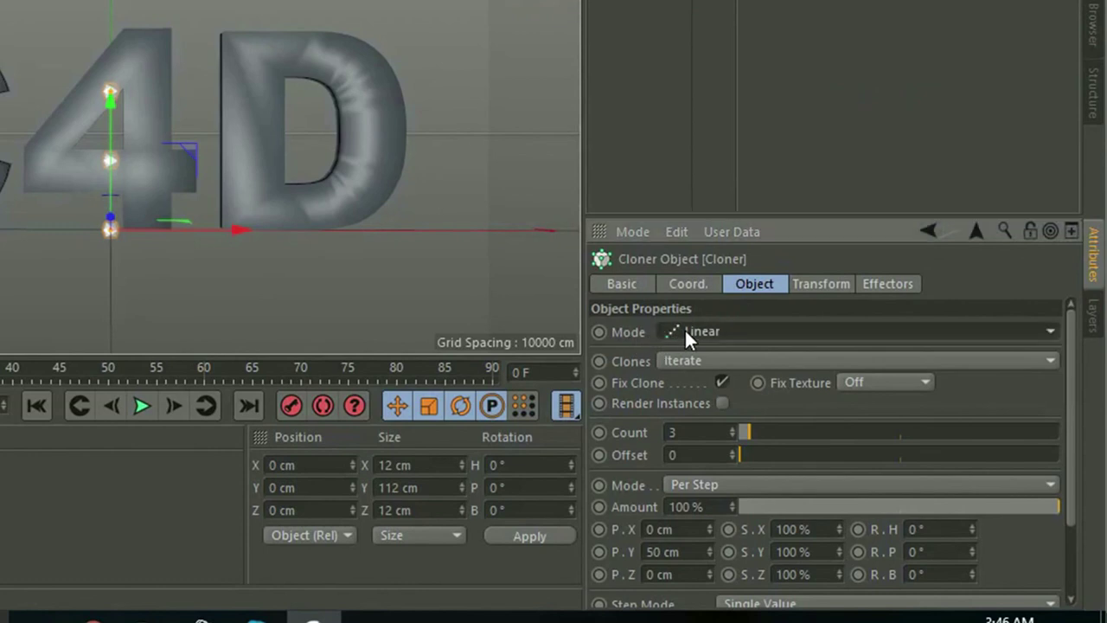
{"action": "left_click", "coordinate": [684, 330]}
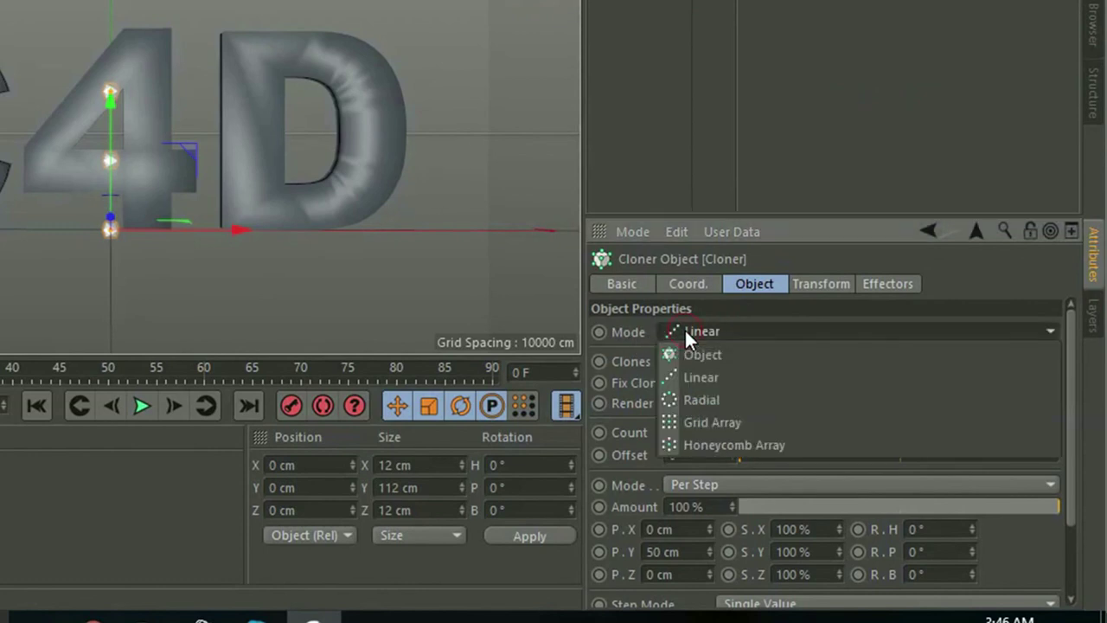
{"action": "left_click", "coordinate": [688, 356]}
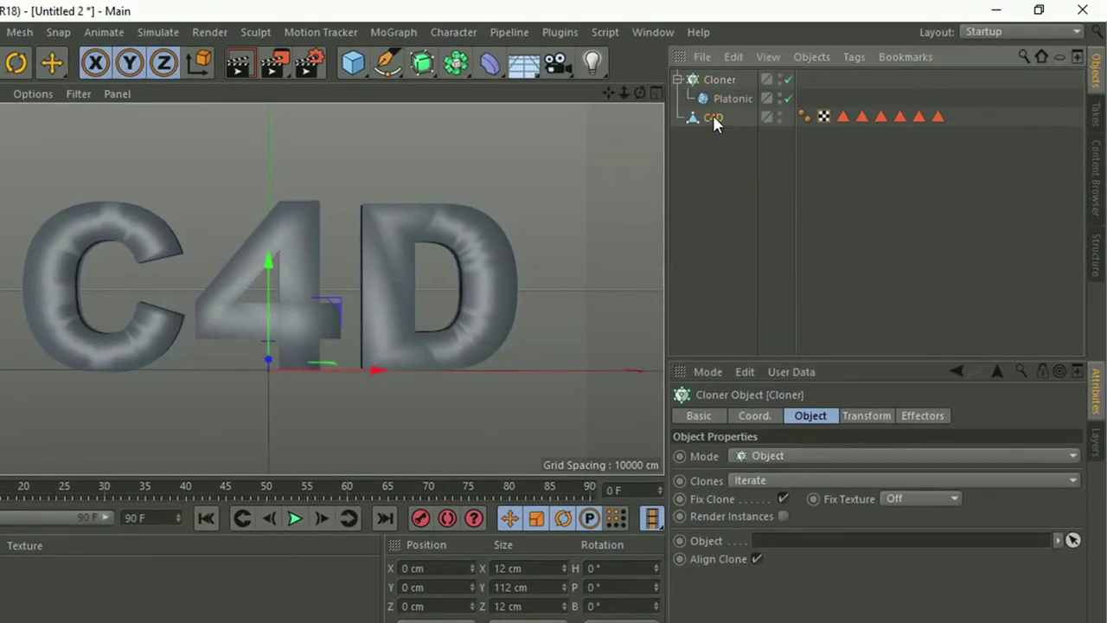
{"action": "left_click_drag", "start_coordinate": [713, 116], "coordinate": [791, 544]}
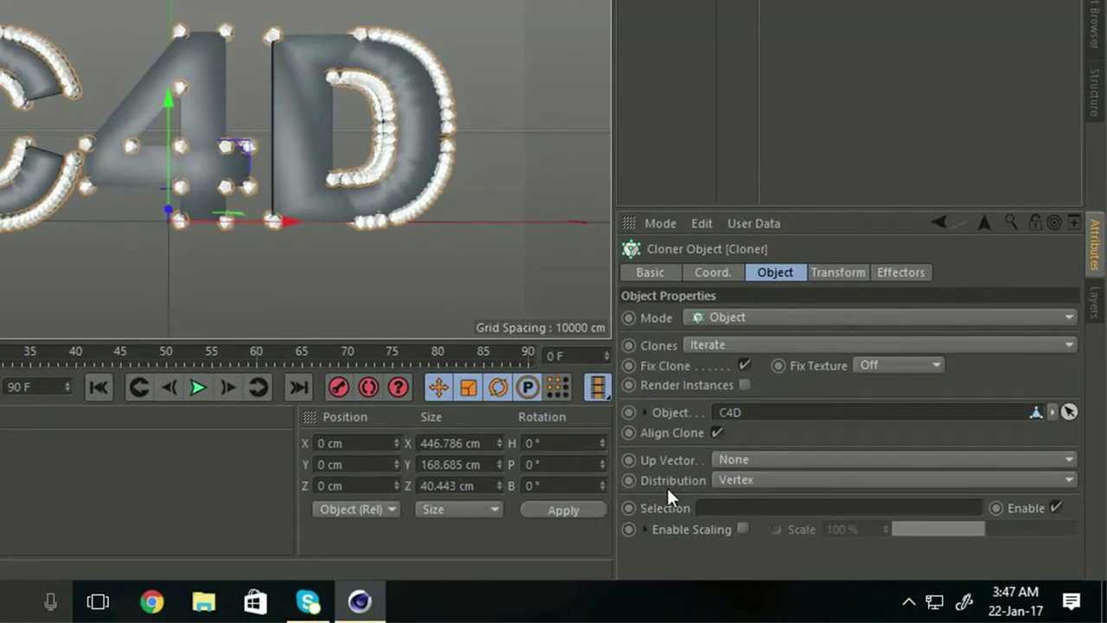
Step: Set the Cloner distribution to Volume and the clone count to 1000
{"action": "left_click", "coordinate": [732, 479]}
{"action": "left_click", "coordinate": [737, 443]}
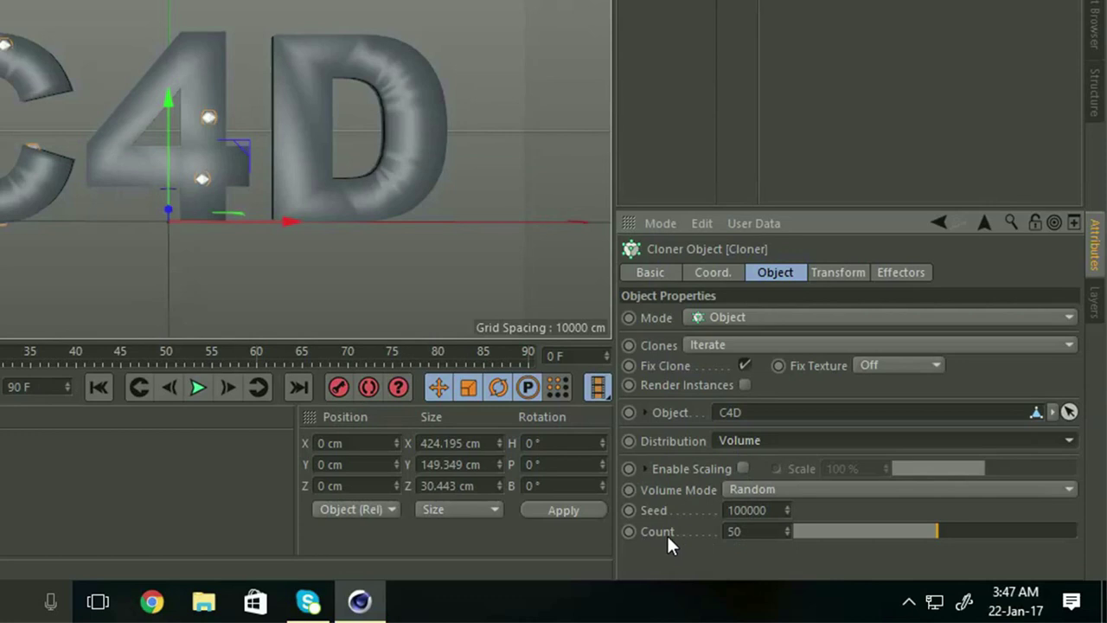
{"action": "double_click", "coordinate": [735, 531]}
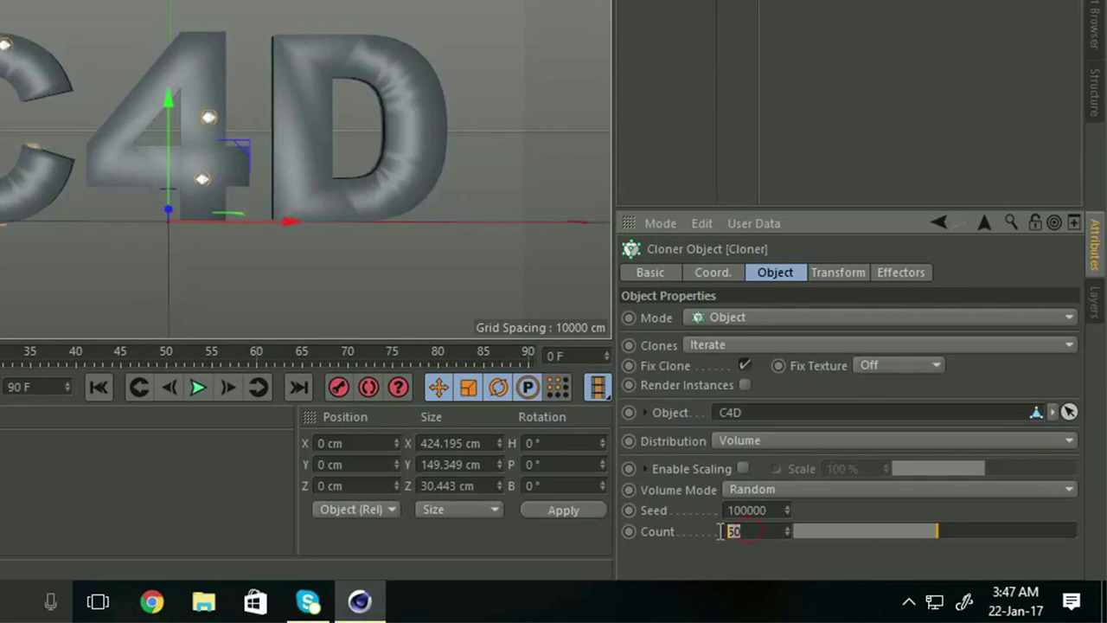
{"action": "type", "text": "10"}
{"action": "type", "text": "00"}
{"action": "key", "text": "Return"}
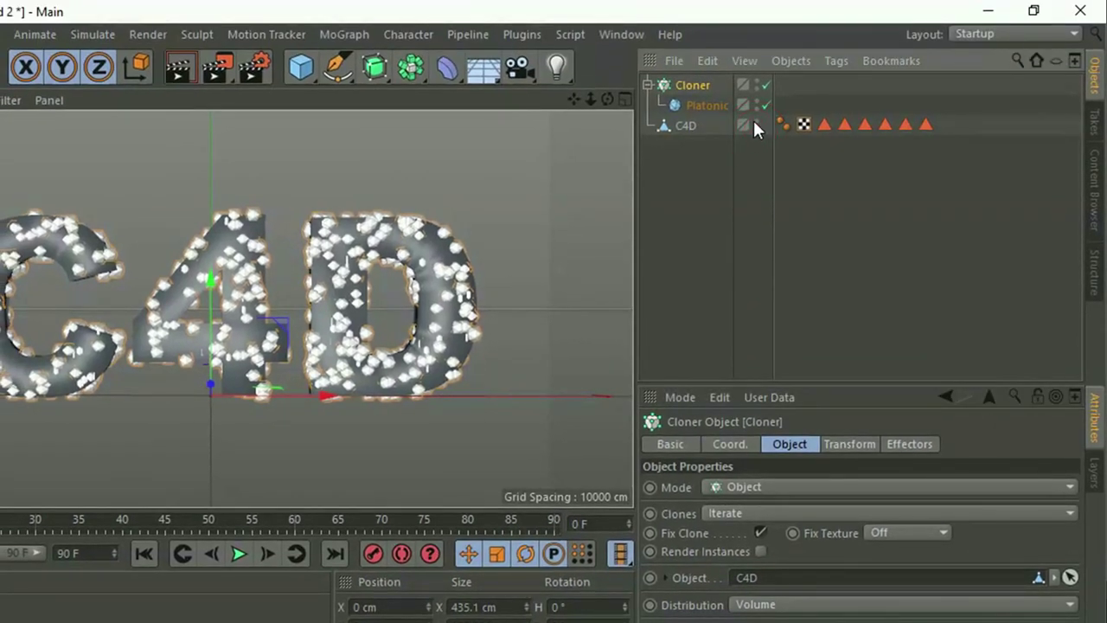
Step: Hide the C4D mesh and the Cloner in the viewport, collapsing the Cloner's hierarchy
{"action": "left_click", "coordinate": [757, 122]}
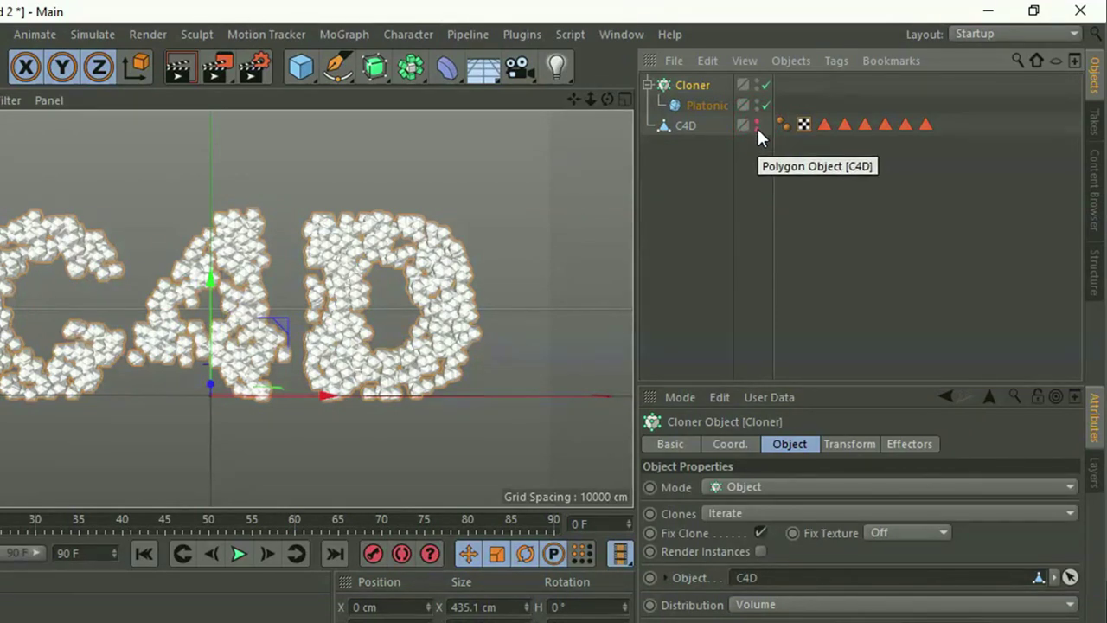
{"action": "left_click", "coordinate": [647, 85]}
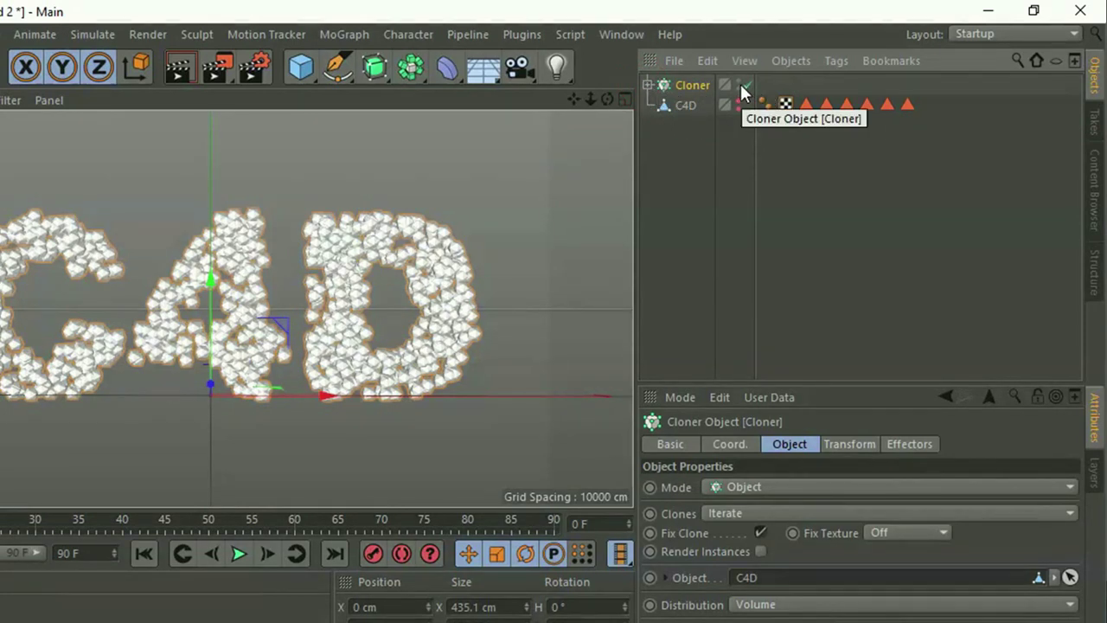
{"action": "left_click", "coordinate": [740, 82]}
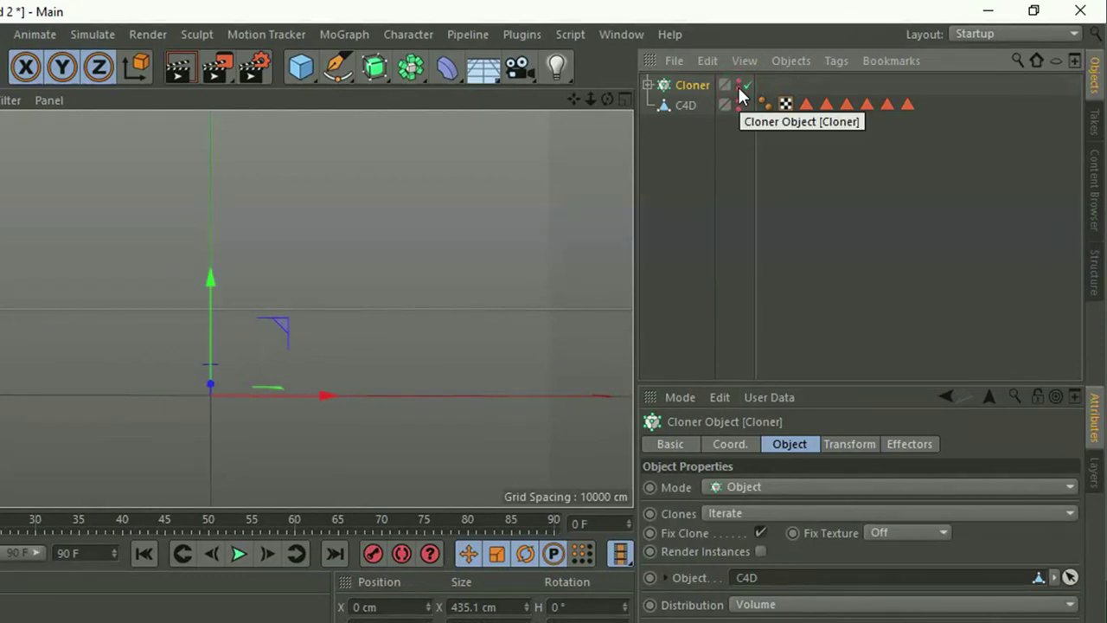
{"action": "left_click", "coordinate": [345, 39]}
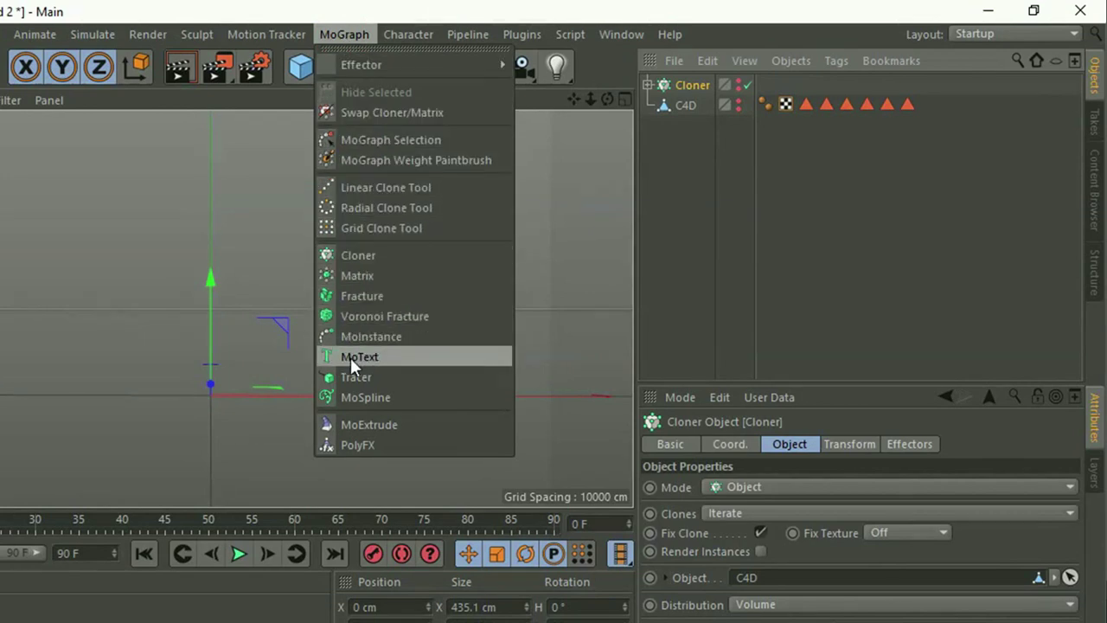
Step: Add a new MoText aligned Middle in Arial Black, with its text changed to VFX
{"action": "left_click", "coordinate": [384, 355]}
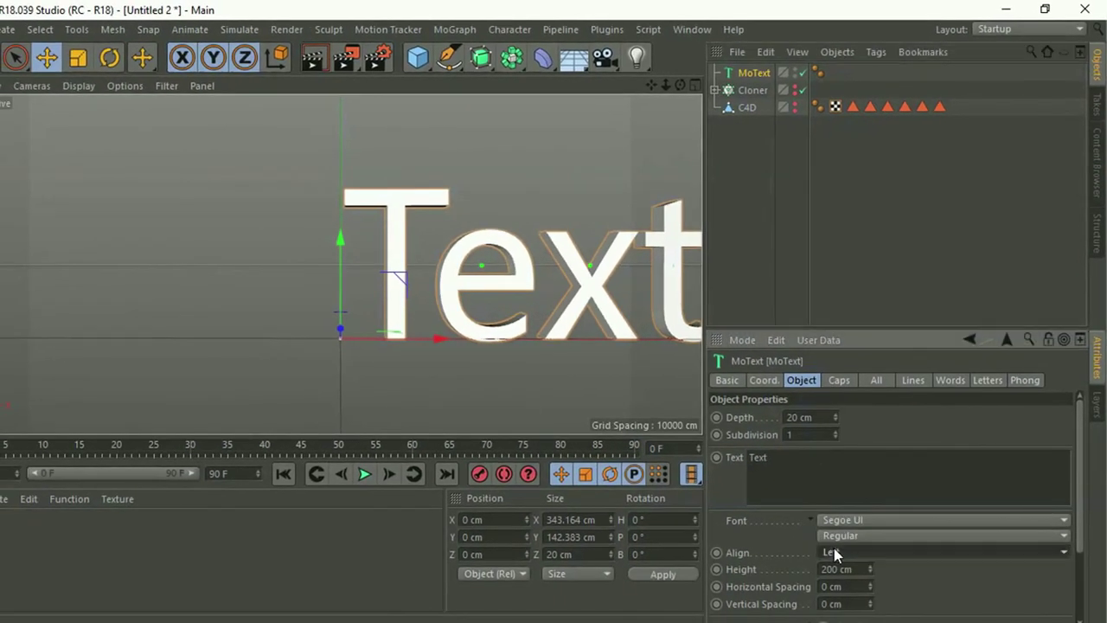
{"action": "left_click", "coordinate": [834, 550]}
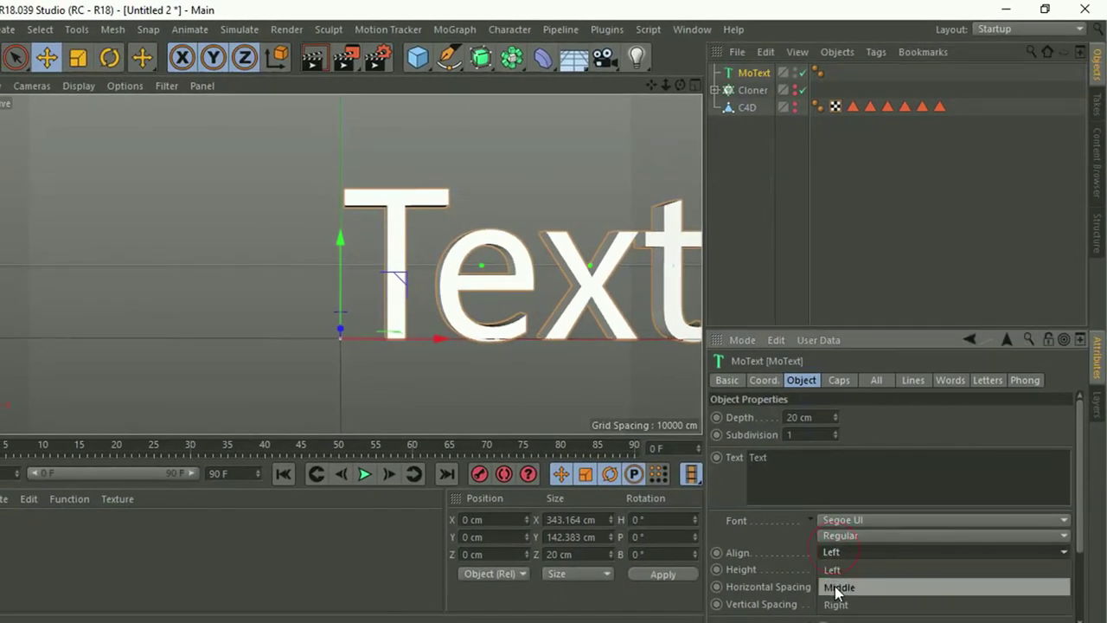
{"action": "left_click", "coordinate": [866, 588]}
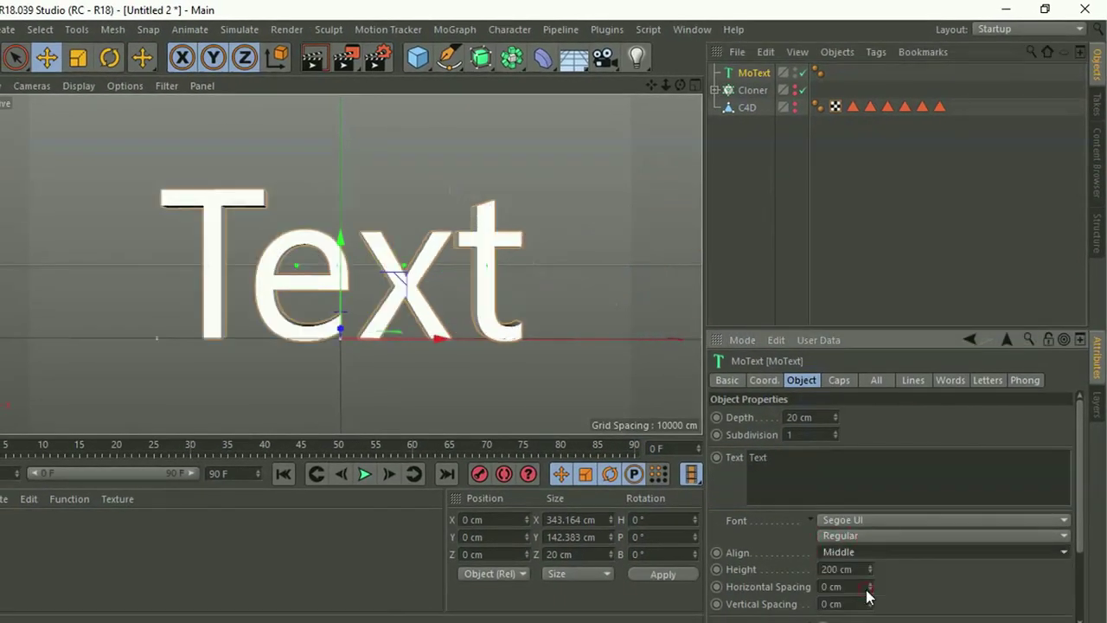
{"action": "left_click", "coordinate": [865, 521]}
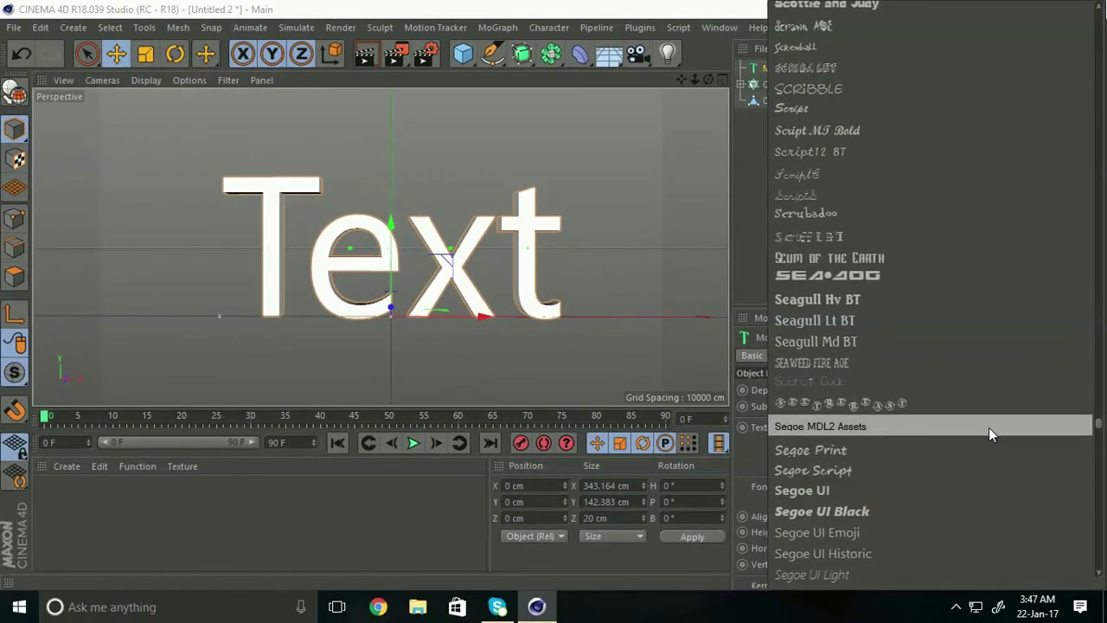
{"action": "left_click_drag", "start_coordinate": [1098, 423], "coordinate": [1098, 131]}
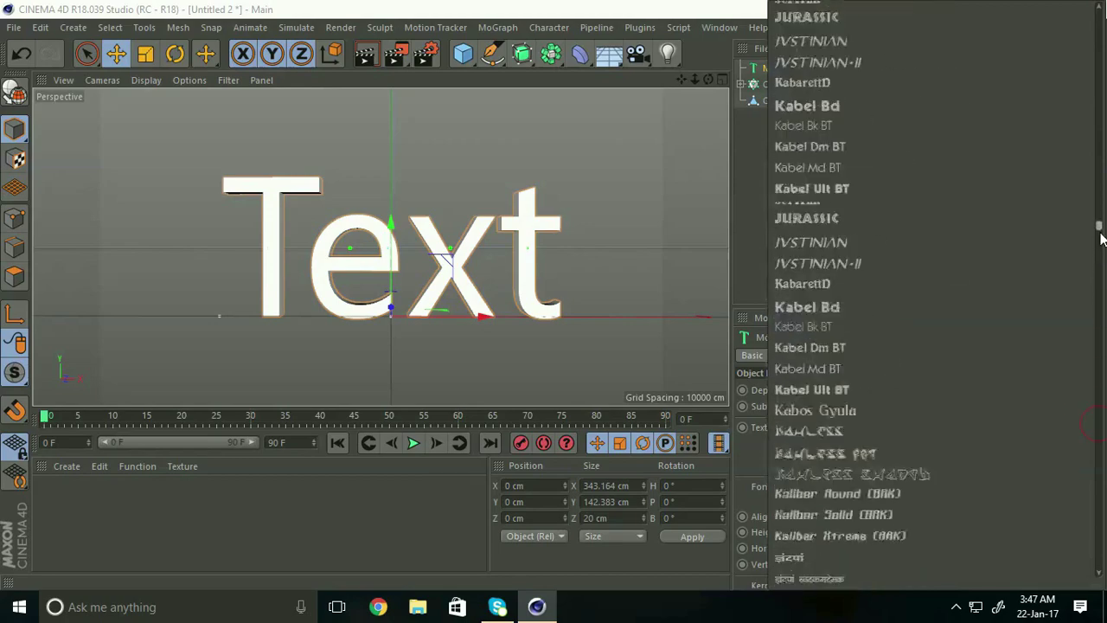
{"action": "scroll", "coordinate": [917, 331], "scroll_direction": "up", "scroll_amount": 5}
{"action": "scroll", "coordinate": [918, 330], "scroll_direction": "up", "scroll_amount": 5}
{"action": "scroll", "coordinate": [918, 330], "scroll_direction": "up", "scroll_amount": 5}
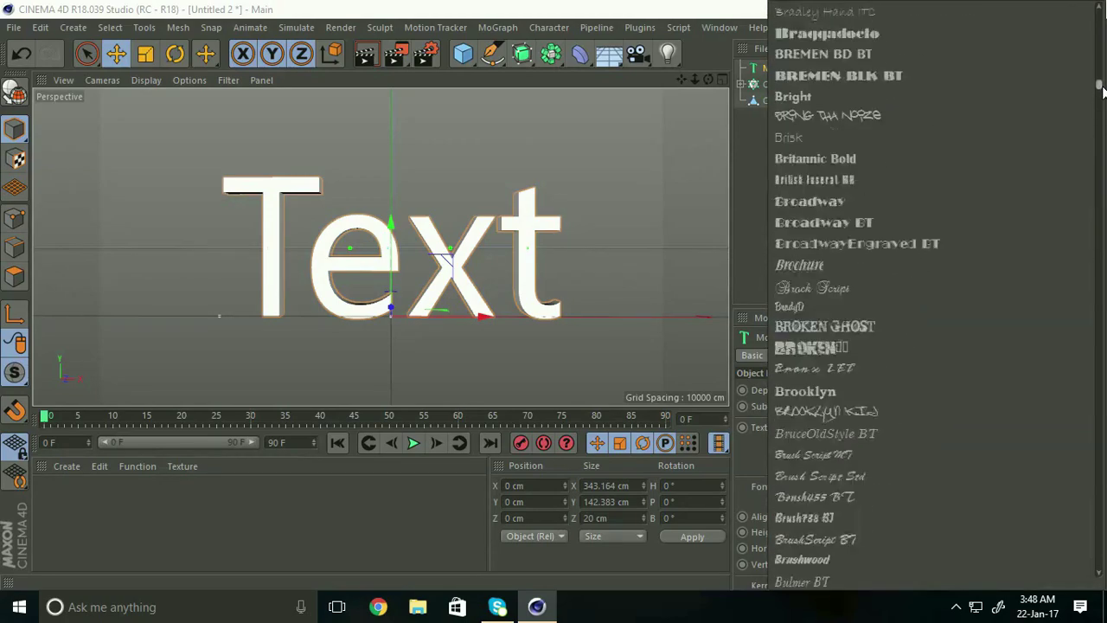
{"action": "scroll", "coordinate": [918, 331], "scroll_direction": "up", "scroll_amount": 5}
{"action": "scroll", "coordinate": [918, 330], "scroll_direction": "up", "scroll_amount": 3}
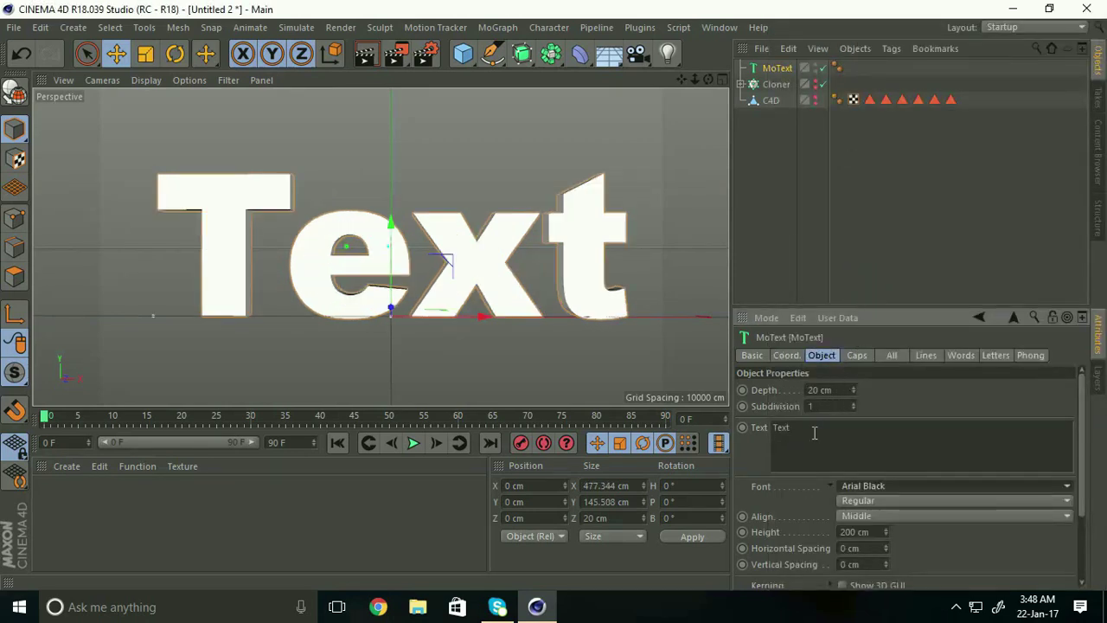
{"action": "left_click_drag", "start_coordinate": [814, 433], "coordinate": [770, 434]}
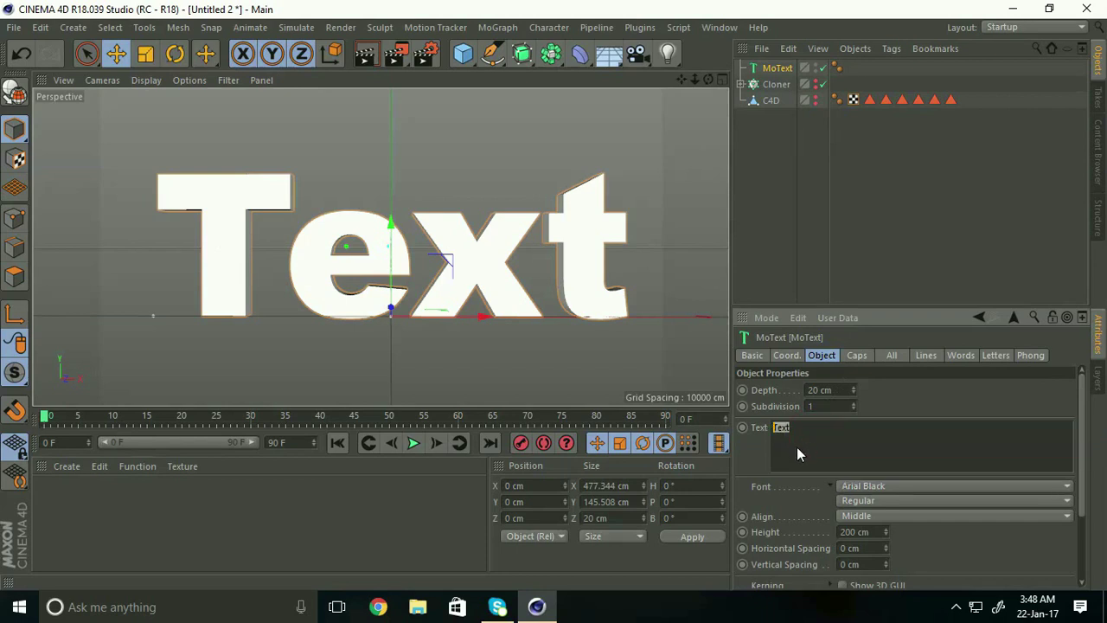
{"action": "type", "text": "VFX"}
Step: Apply the VFX text, then parent it under a new Connect object and make it editable
{"action": "left_click", "coordinate": [558, 353]}
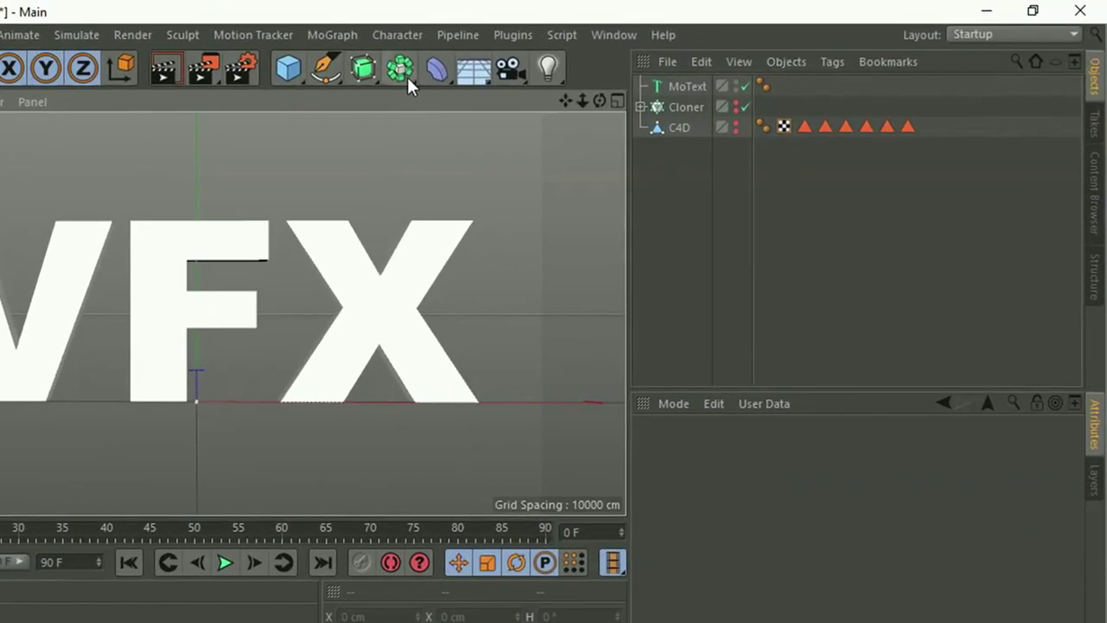
{"action": "left_click", "coordinate": [406, 75]}
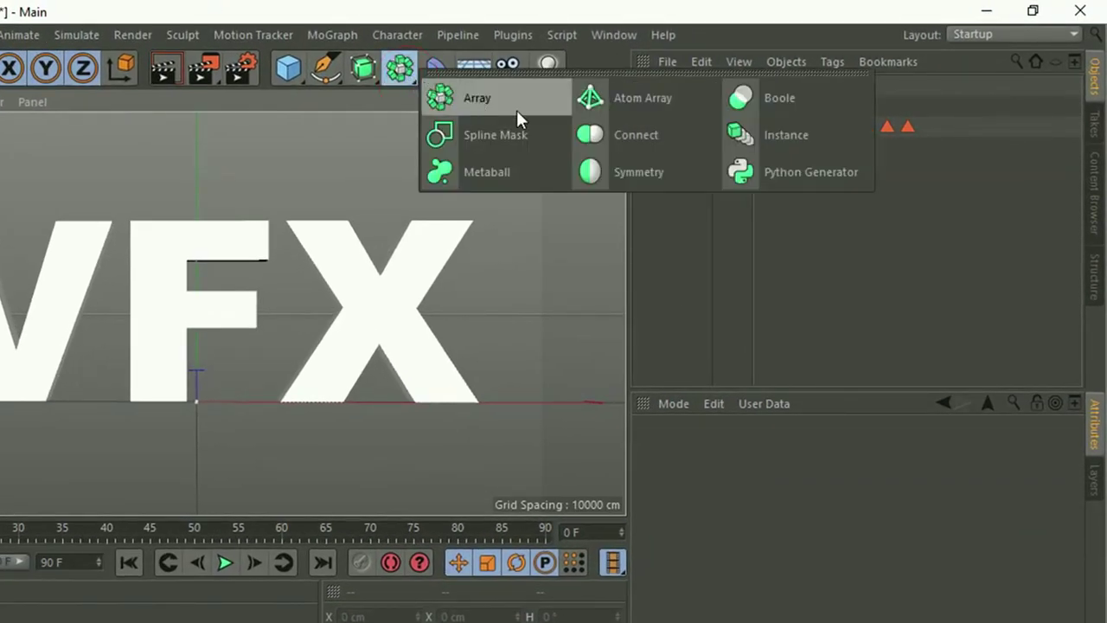
{"action": "left_click", "coordinate": [663, 139]}
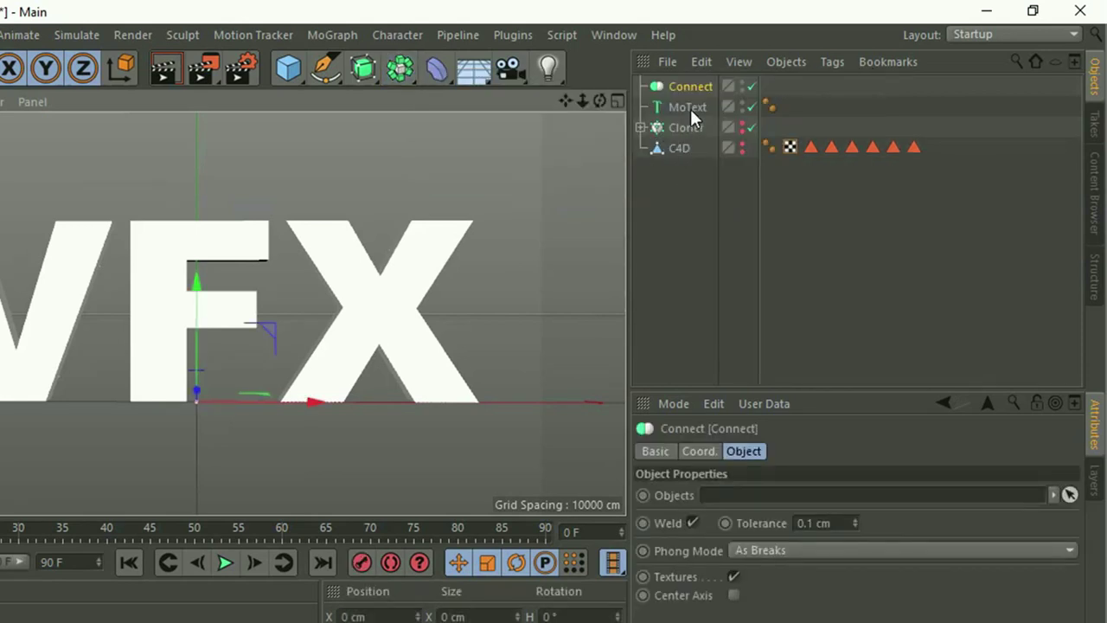
{"action": "left_click_drag", "start_coordinate": [691, 109], "coordinate": [693, 87]}
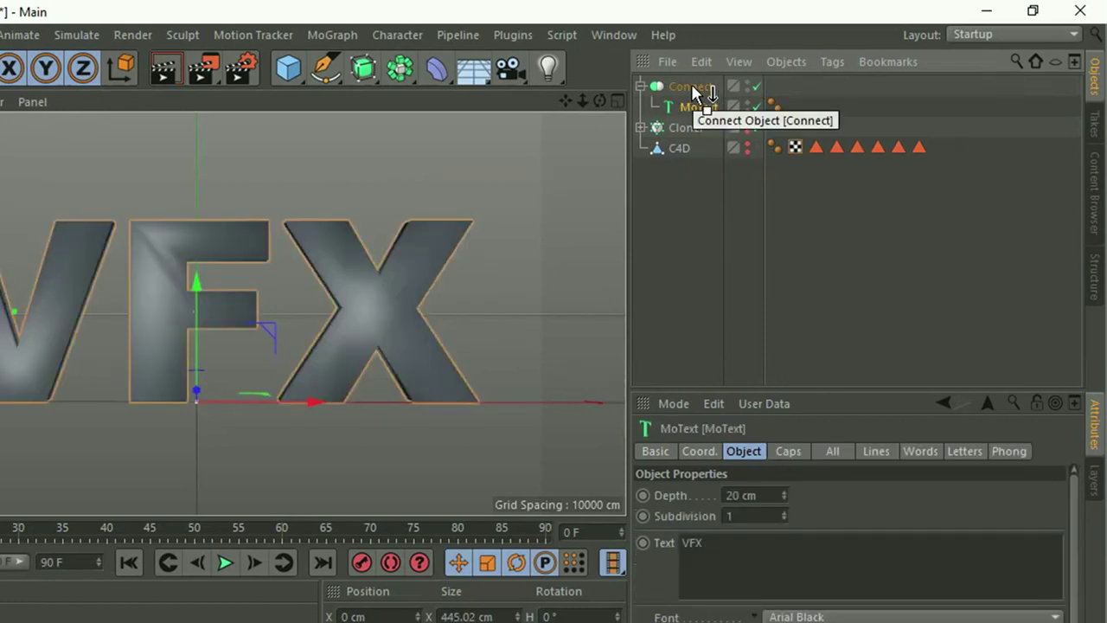
{"action": "left_click", "coordinate": [693, 87]}
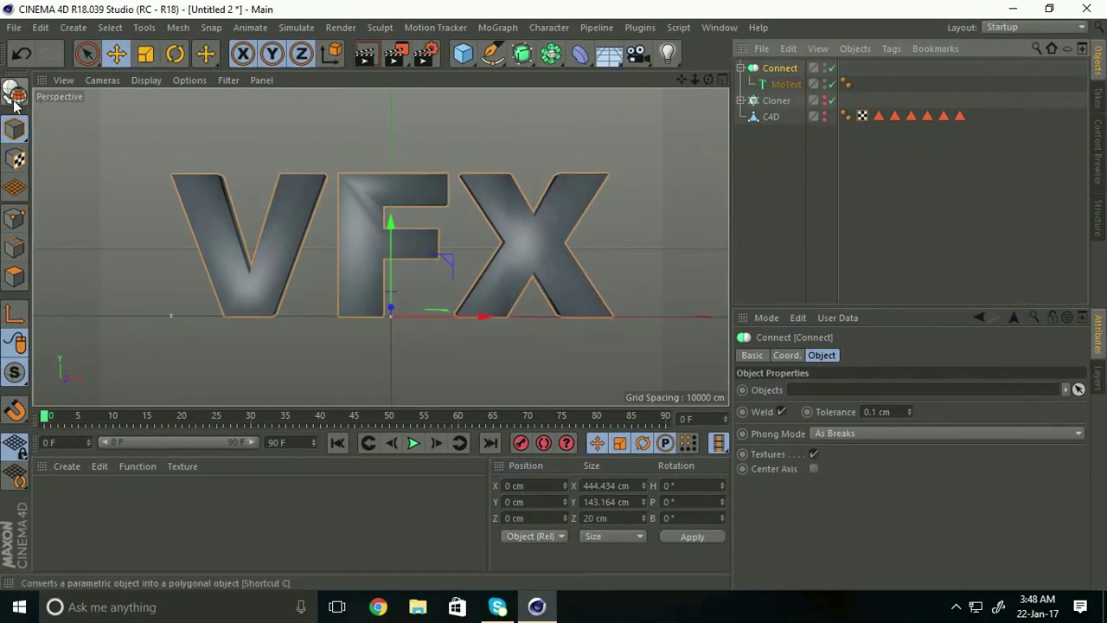
{"action": "left_click", "coordinate": [13, 99]}
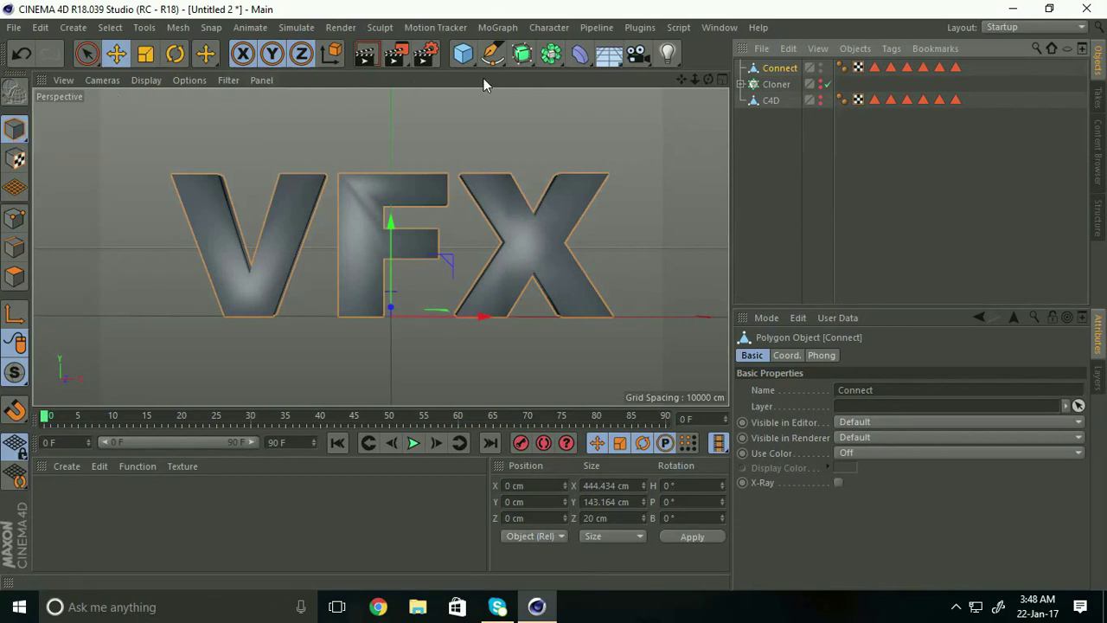
Step: Rename the editable object to VFX and move it below C4D in the object list
{"action": "double_click", "coordinate": [778, 68]}
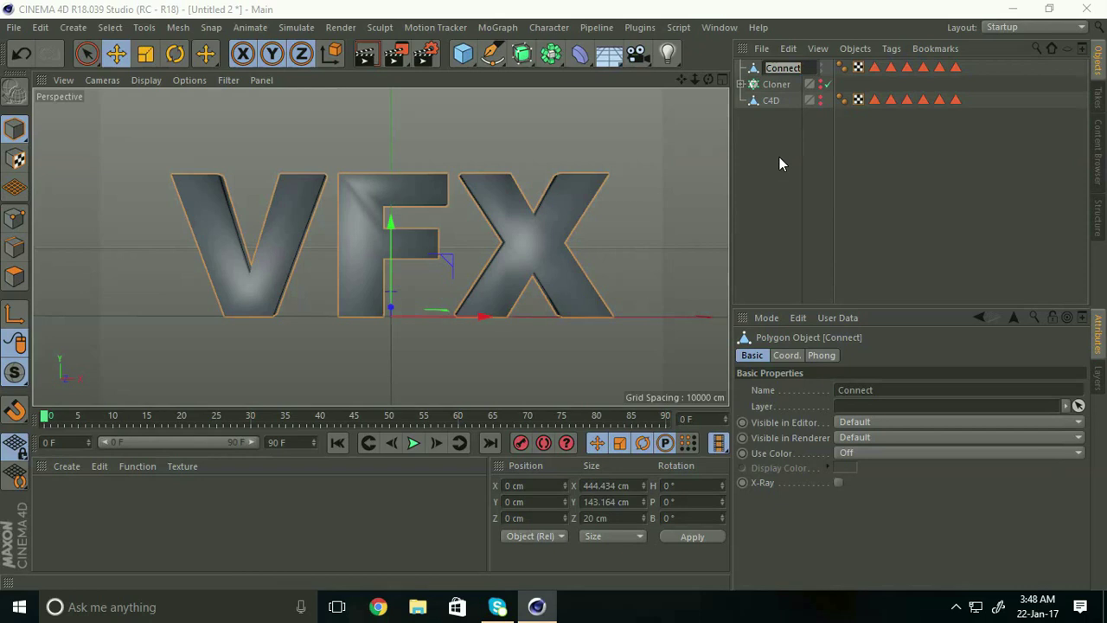
{"action": "type", "text": "VF"}
{"action": "type", "text": "X"}
{"action": "key", "text": "Return"}
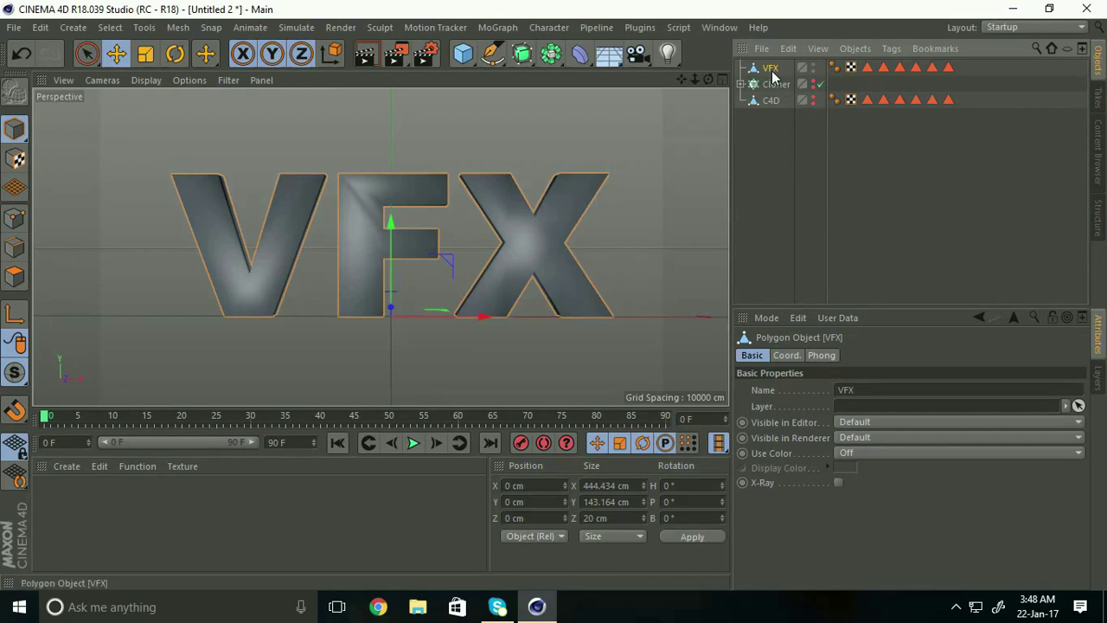
{"action": "left_click_drag", "start_coordinate": [772, 76], "coordinate": [775, 111]}
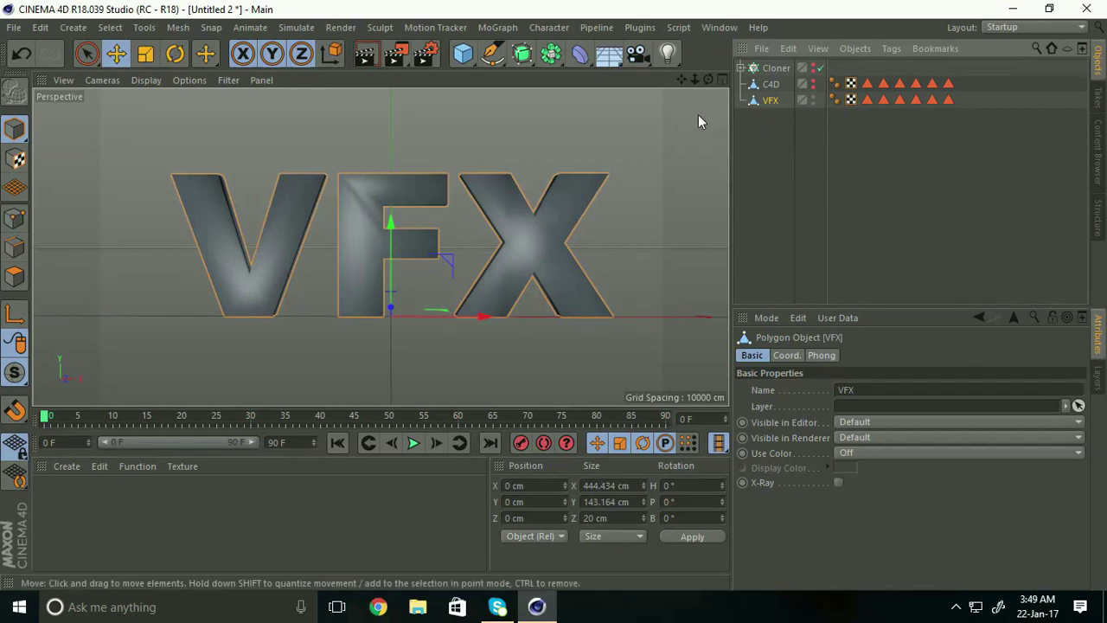
{"action": "left_click", "coordinate": [507, 29]}
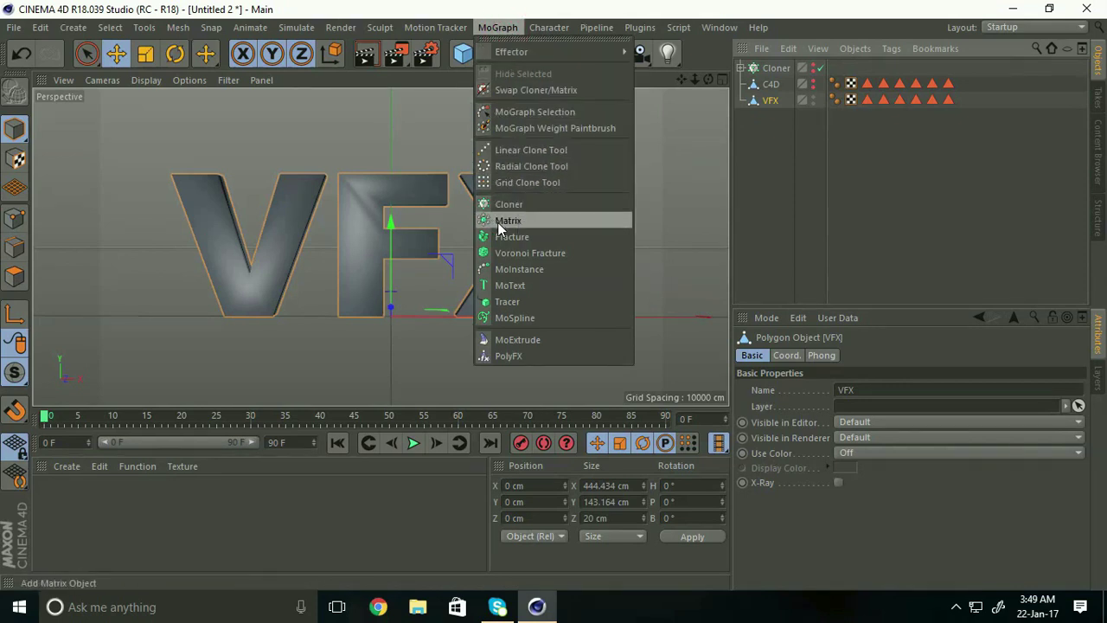
Step: Add a Matrix in Object mode on VFX, with Volume distribution and a count of 1000
{"action": "left_click", "coordinate": [528, 224]}
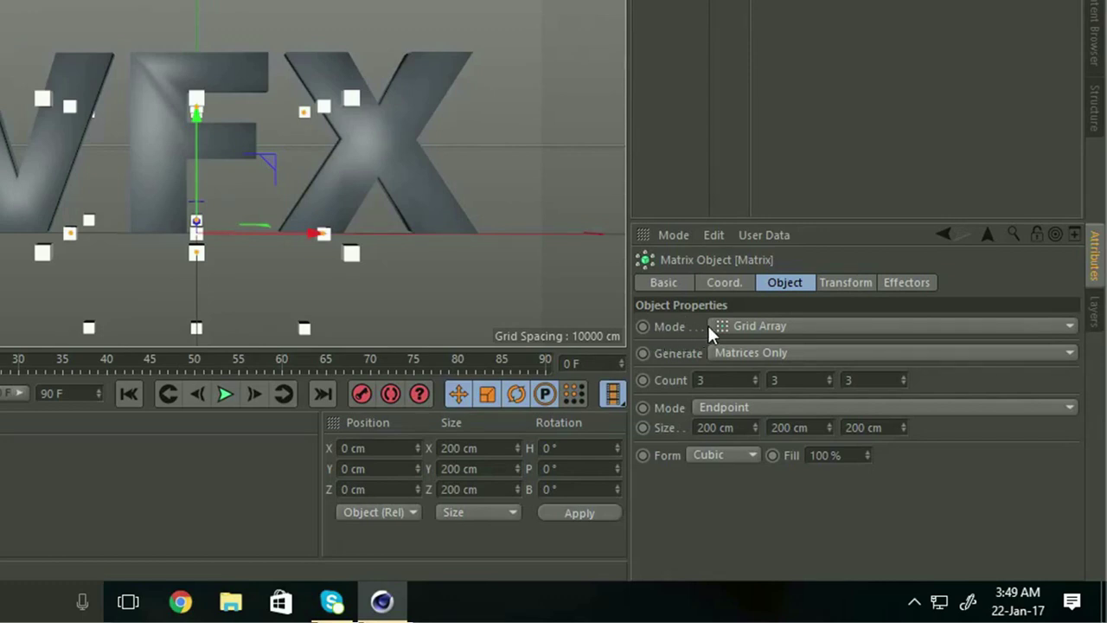
{"action": "left_click", "coordinate": [749, 329]}
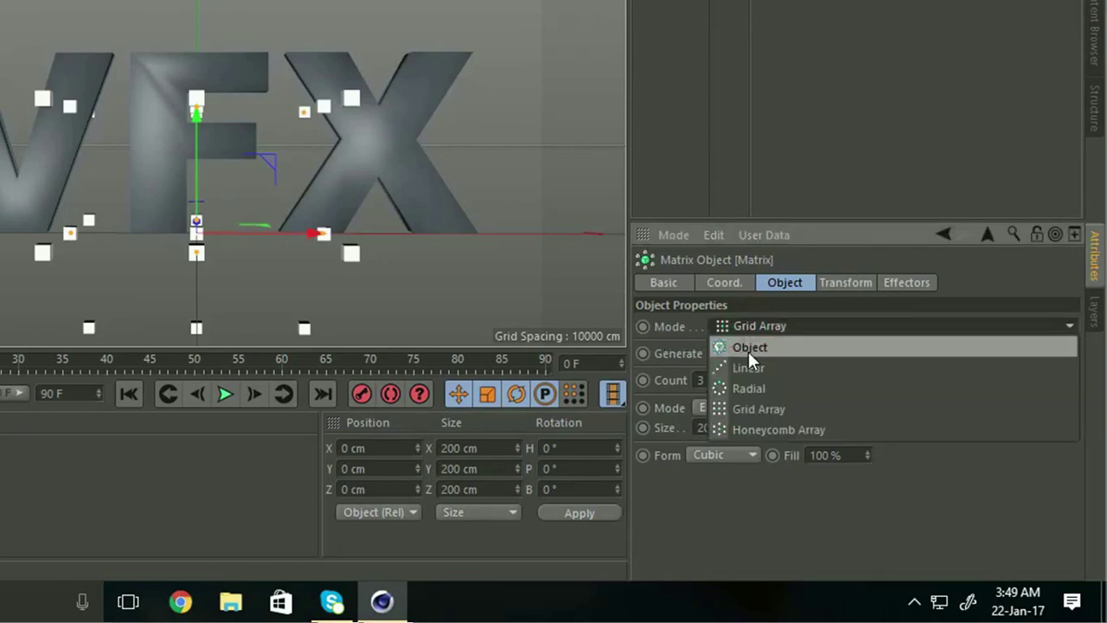
{"action": "left_click", "coordinate": [749, 350]}
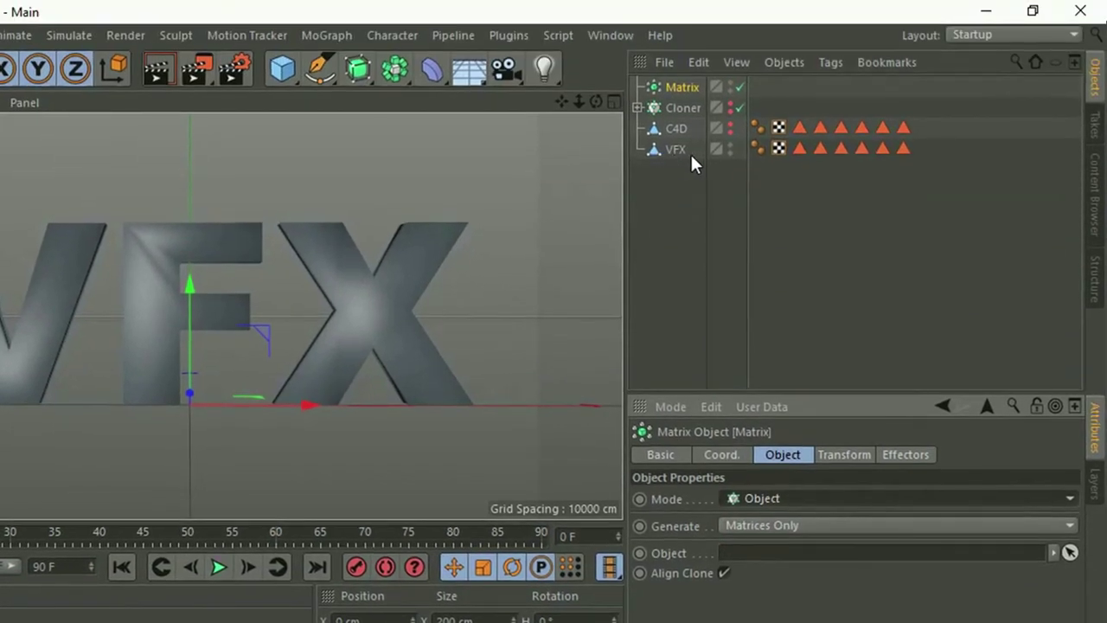
{"action": "left_click_drag", "start_coordinate": [683, 149], "coordinate": [741, 554]}
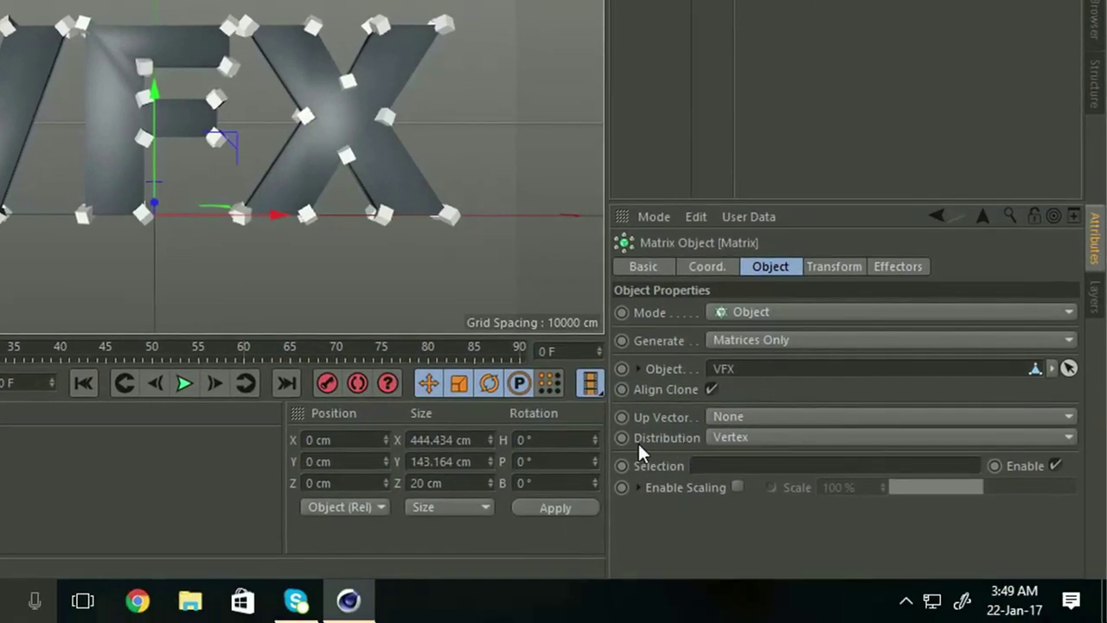
{"action": "left_click", "coordinate": [738, 436]}
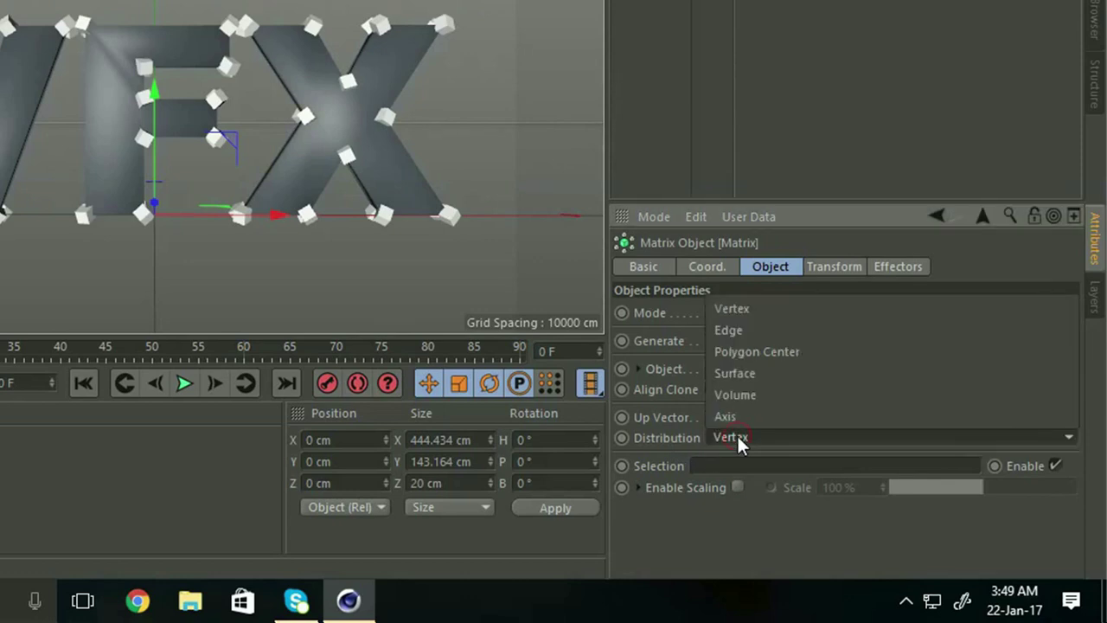
{"action": "left_click", "coordinate": [773, 396]}
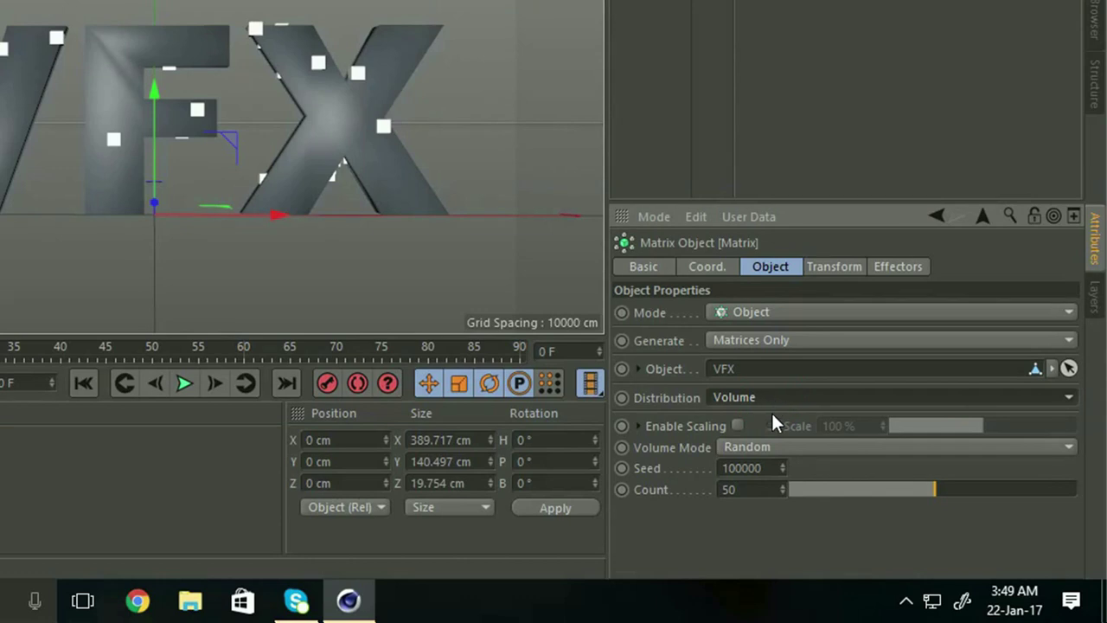
{"action": "left_click_drag", "start_coordinate": [755, 491], "coordinate": [722, 493]}
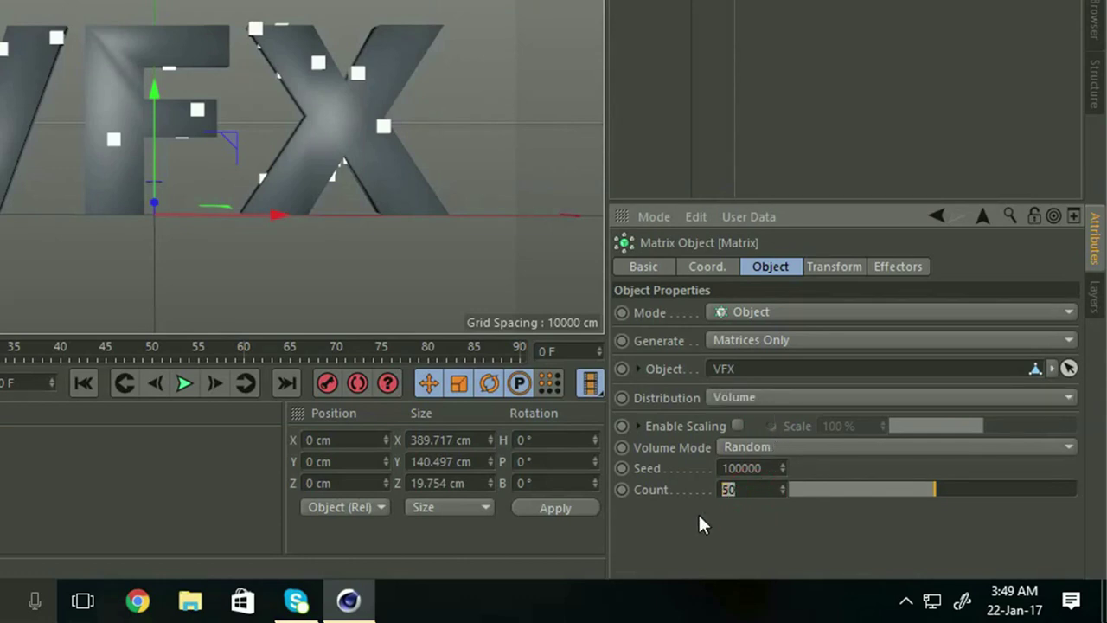
{"action": "type", "text": "1000"}
{"action": "key", "text": "Return"}
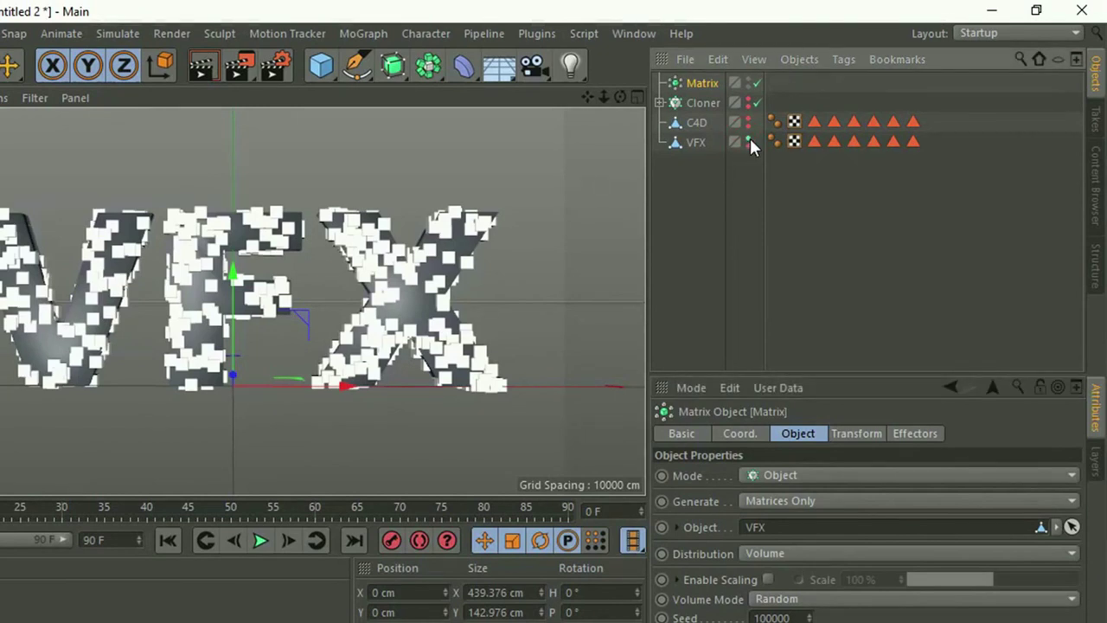
Step: Hide the VFX letter mesh in the viewport and select the Cloner
{"action": "double_click", "coordinate": [749, 138]}
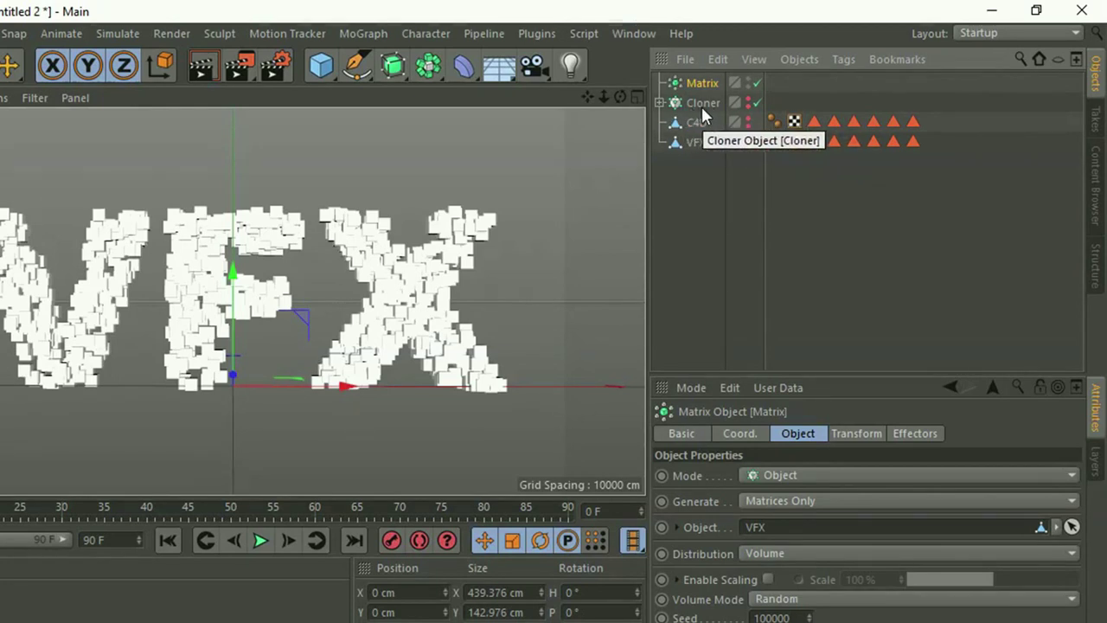
{"action": "left_click", "coordinate": [750, 99]}
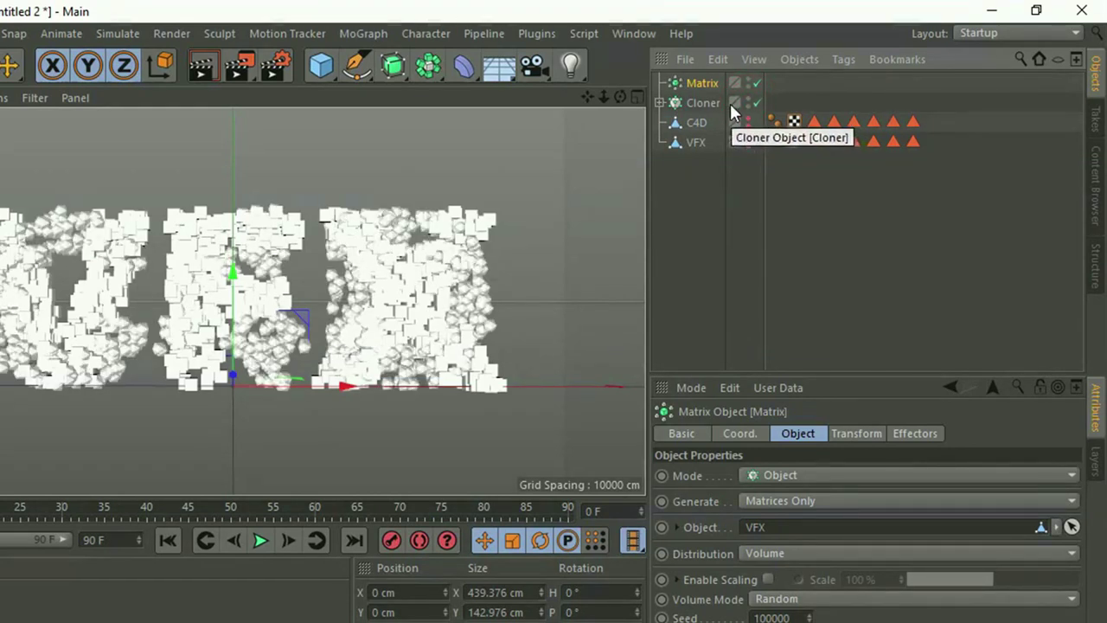
{"action": "left_click", "coordinate": [707, 100]}
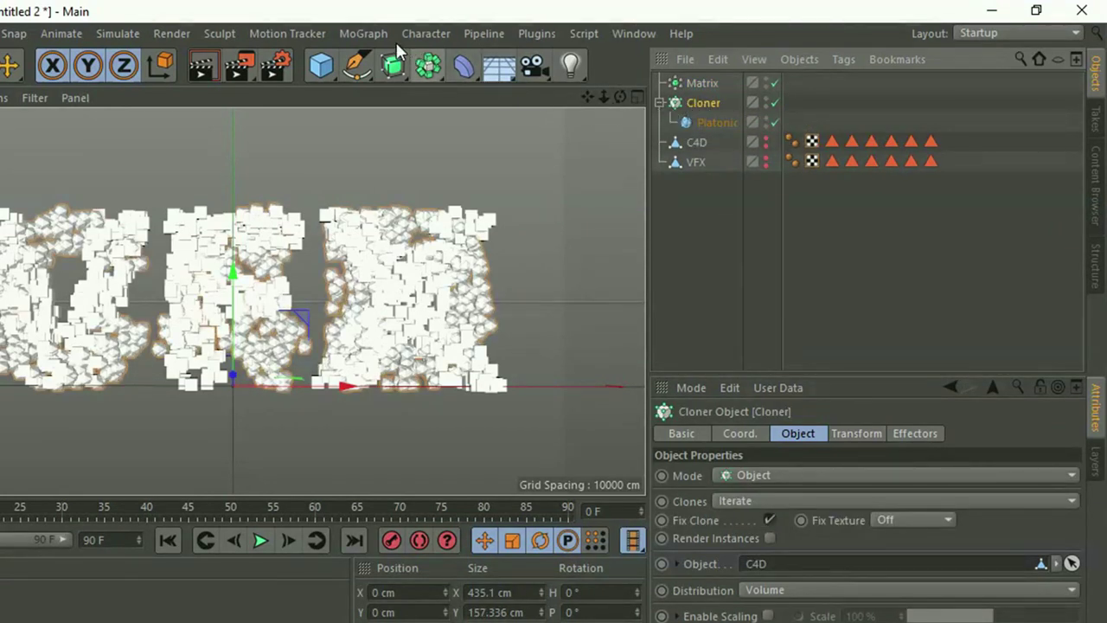
Step: Add an Inheritance effector inheriting from Matrix, with Morph Motion Object enabled
{"action": "left_click", "coordinate": [360, 34]}
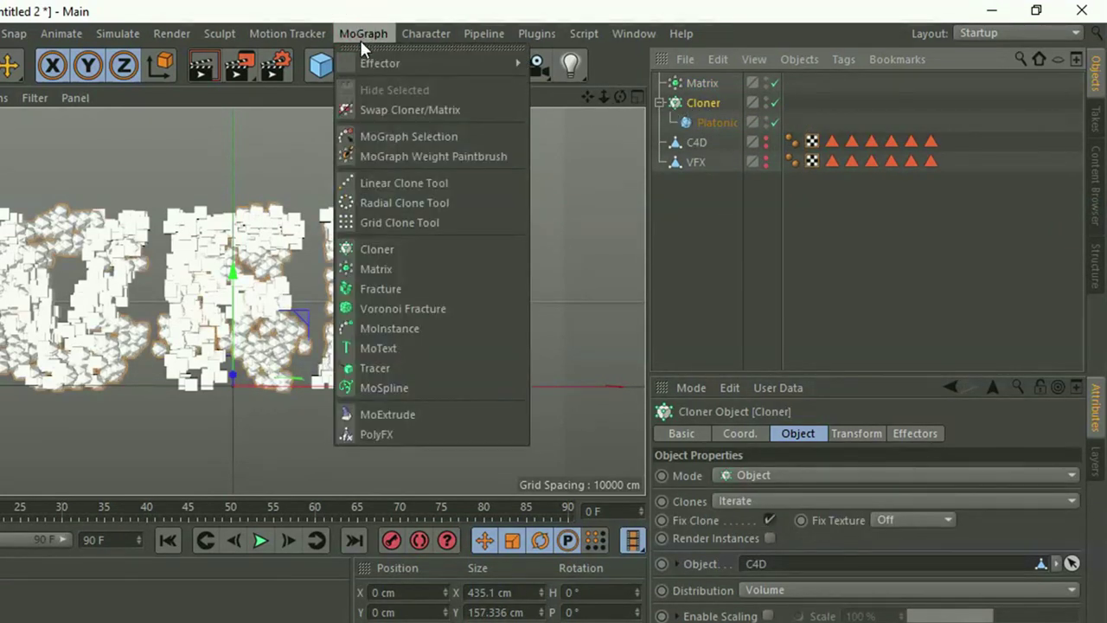
{"action": "mouse_move", "coordinate": [380, 63]}
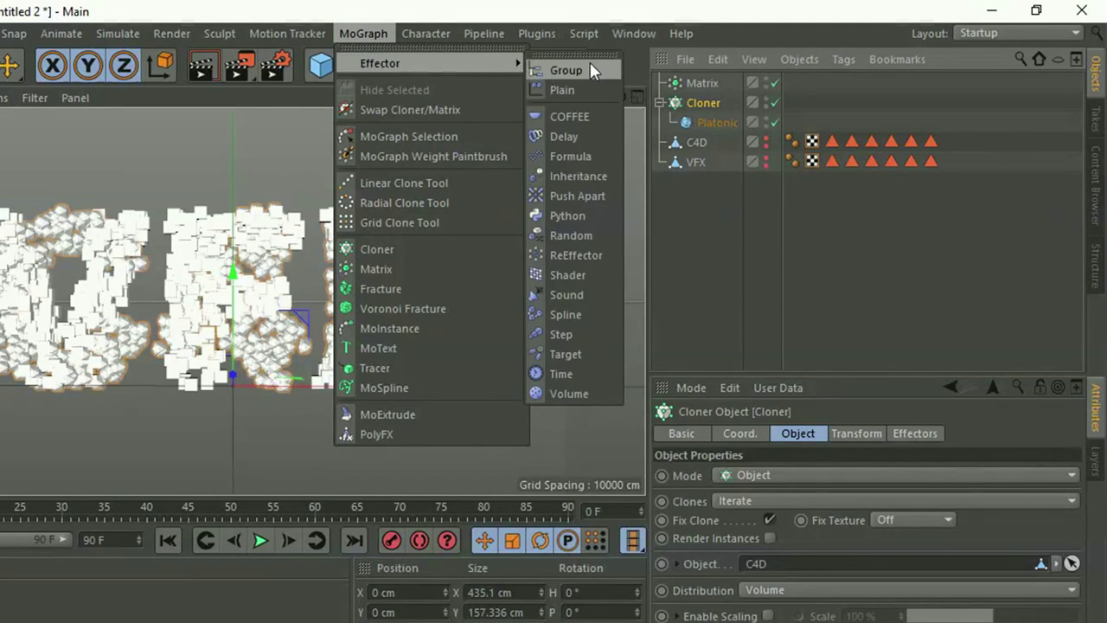
{"action": "left_click", "coordinate": [593, 179]}
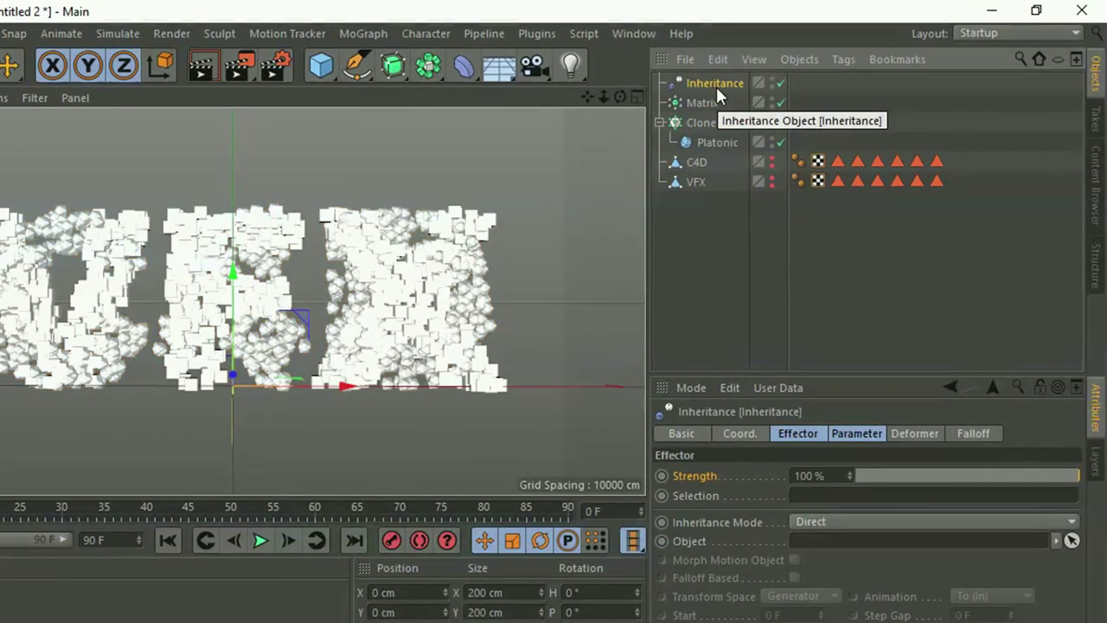
{"action": "left_click", "coordinate": [697, 102]}
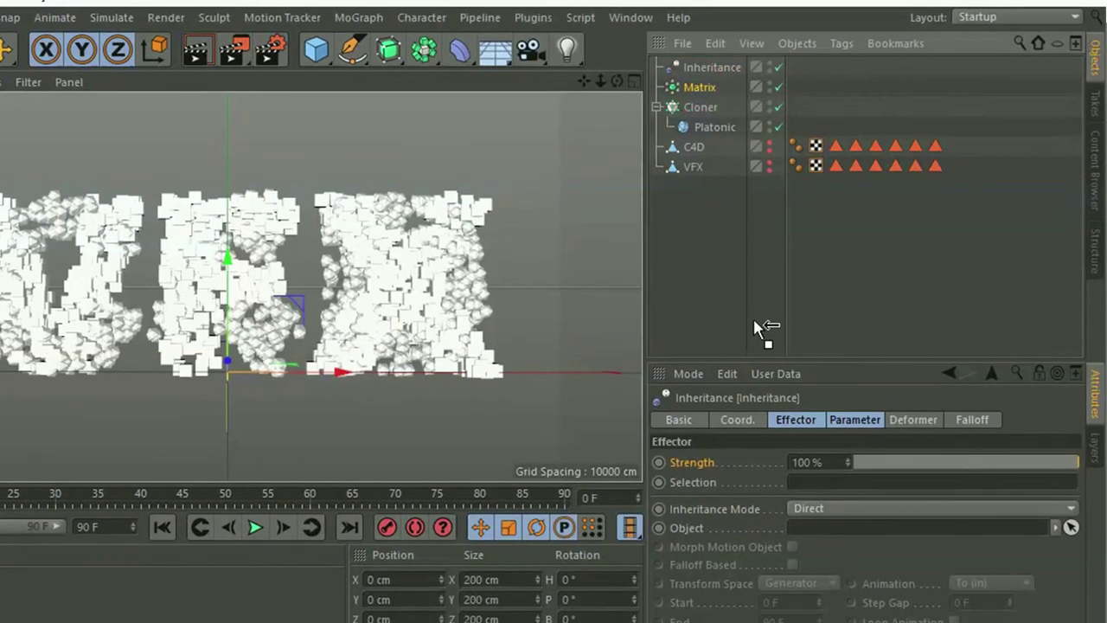
{"action": "left_click_drag", "start_coordinate": [731, 223], "coordinate": [809, 542]}
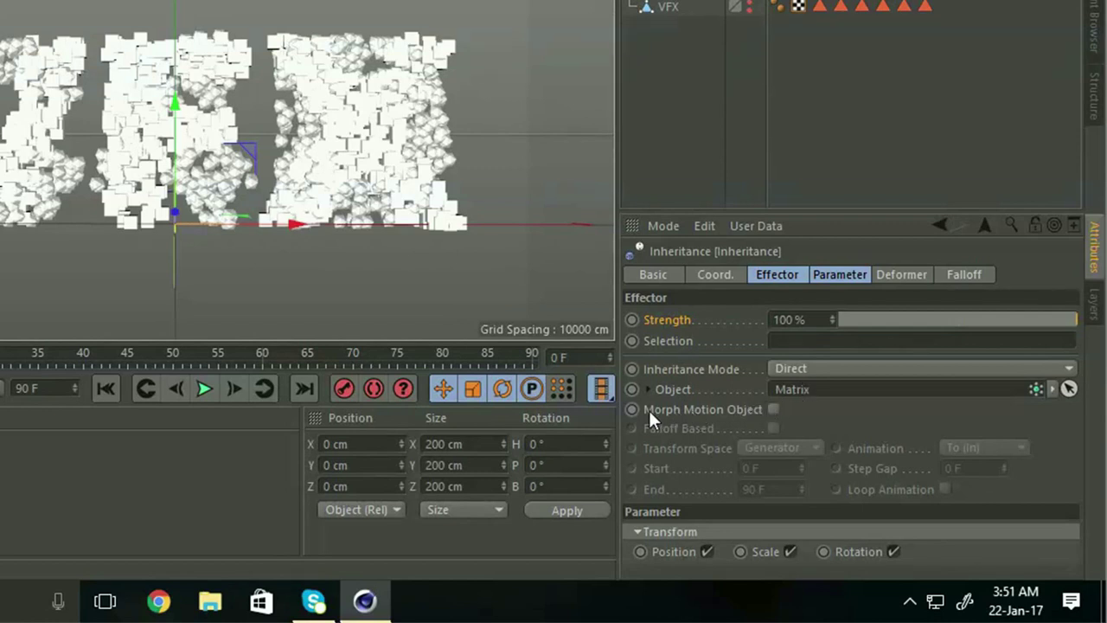
{"action": "left_click", "coordinate": [773, 409]}
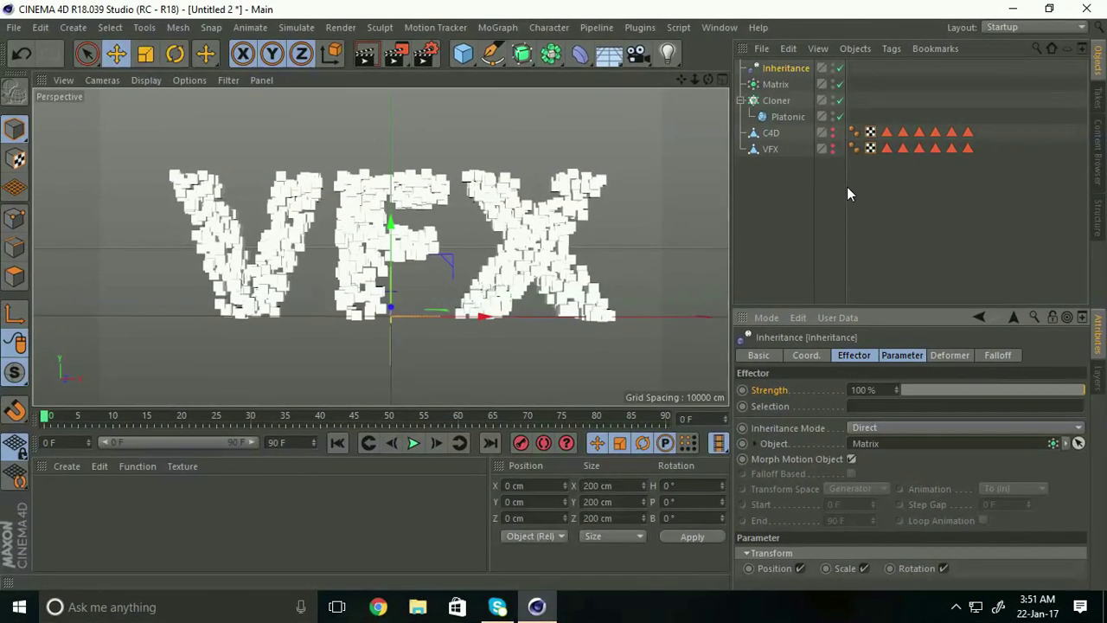
Step: Hide the Matrix display and set the Inheritance strength to about 0%
{"action": "left_click", "coordinate": [835, 84]}
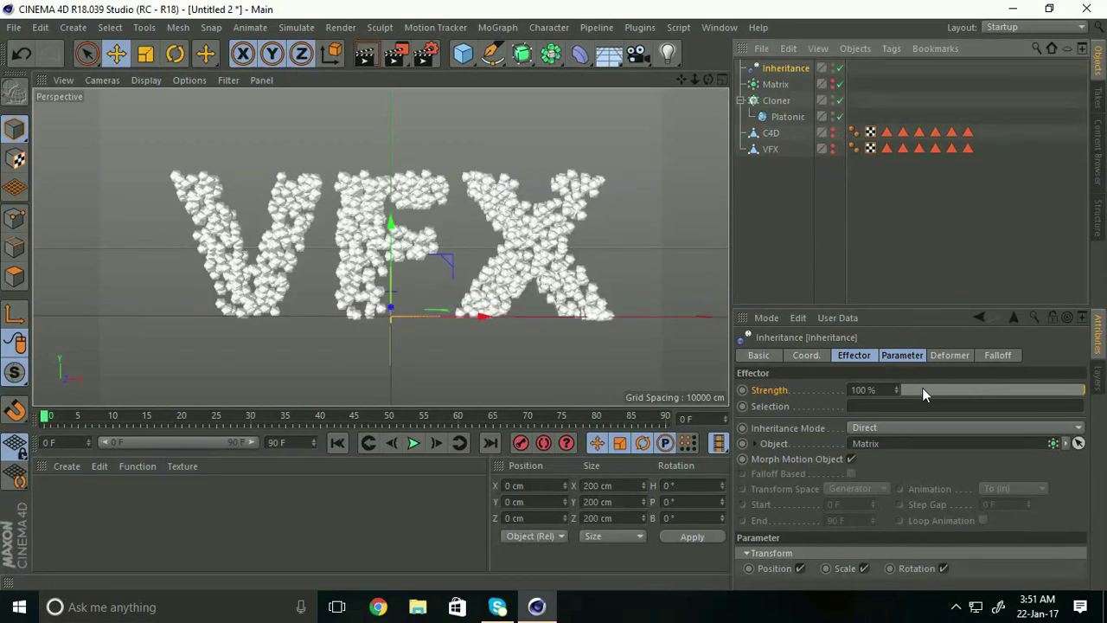
{"action": "left_click_drag", "start_coordinate": [1056, 394], "coordinate": [875, 390]}
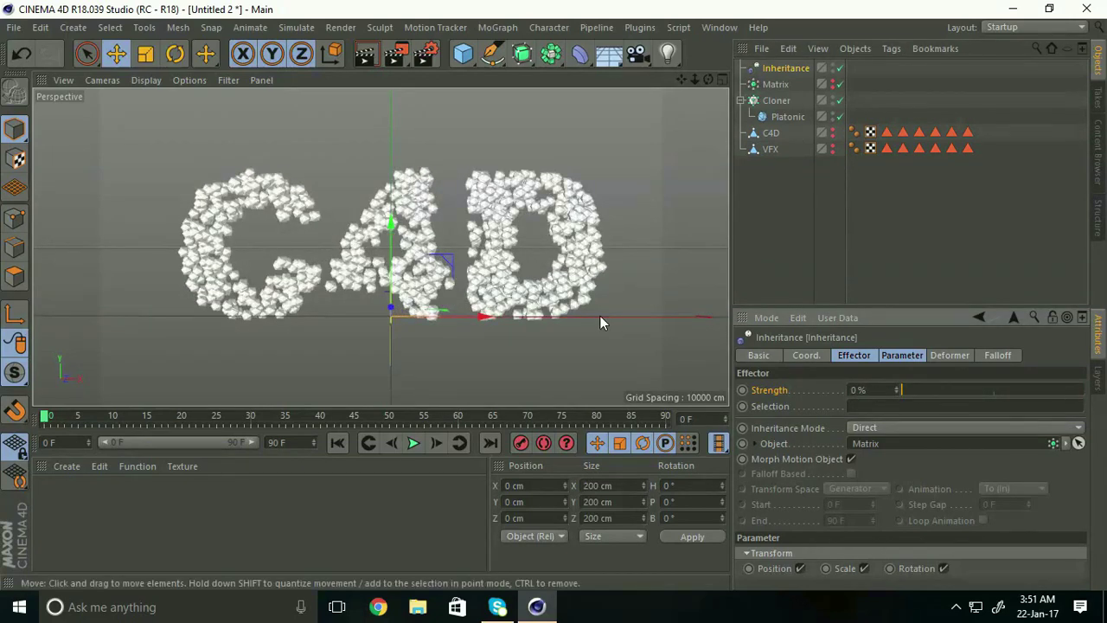
{"action": "scroll", "coordinate": [600, 316], "scroll_direction": "up", "scroll_amount": 1}
{"action": "scroll", "coordinate": [588, 313], "scroll_direction": "up", "scroll_amount": 1}
{"action": "scroll", "coordinate": [578, 309], "scroll_direction": "up", "scroll_amount": 2}
{"action": "scroll", "coordinate": [579, 310], "scroll_direction": "up", "scroll_amount": 2}
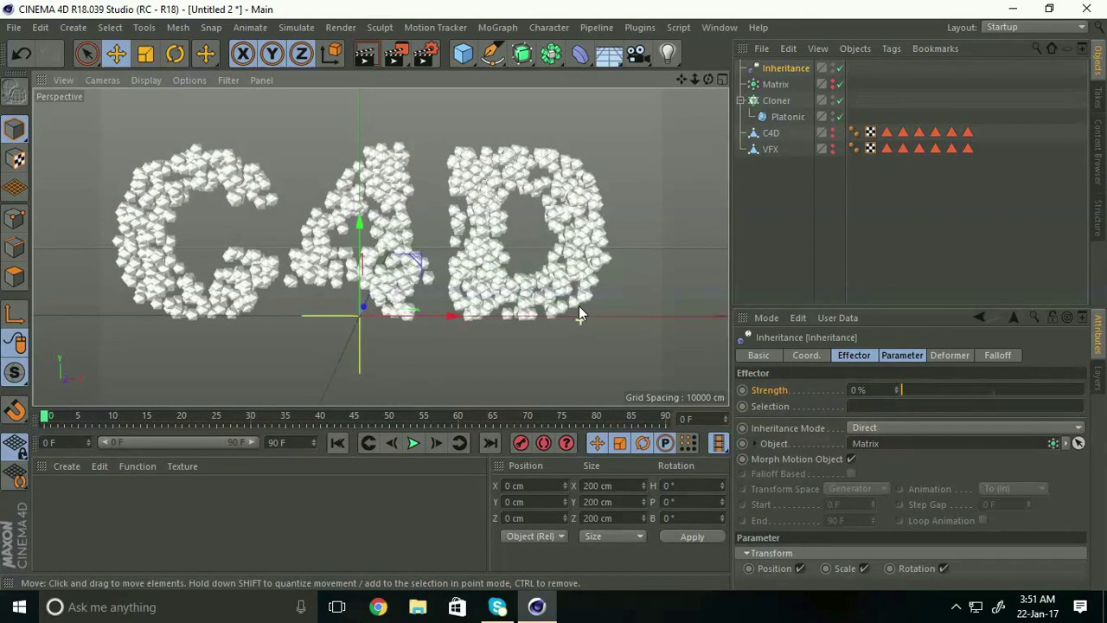
{"action": "middle_click_drag", "start_coordinate": [581, 307], "coordinate": [601, 313], "text": "alt"}
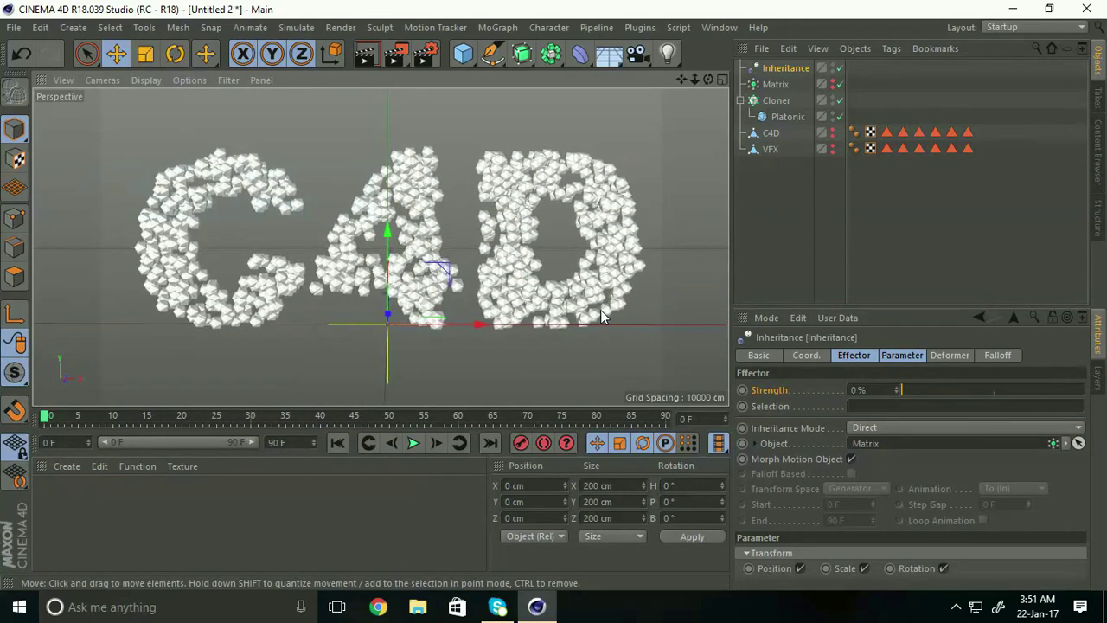
{"action": "mouse_move", "coordinate": [905, 397]}
{"action": "left_mouse_down"}
{"action": "mouse_move", "coordinate": [1104, 393]}
{"action": "mouse_move", "coordinate": [896, 390]}
{"action": "left_mouse_up"}
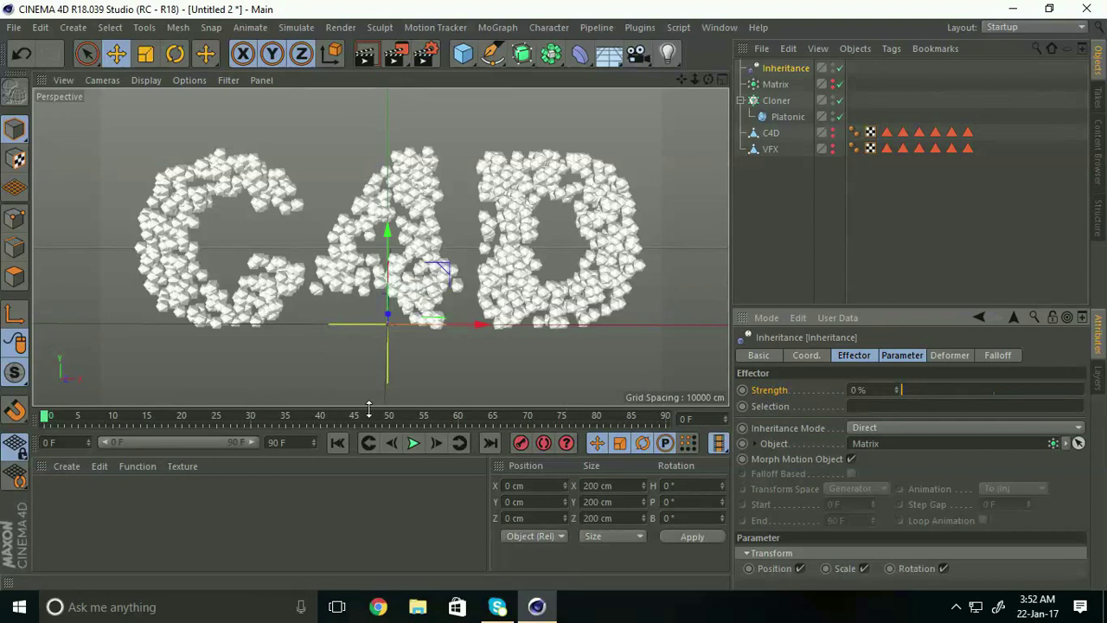
Step: Keyframe Inheritance strength at 0% on frame 5 and 100% on frame 75
{"action": "left_click", "coordinate": [80, 422]}
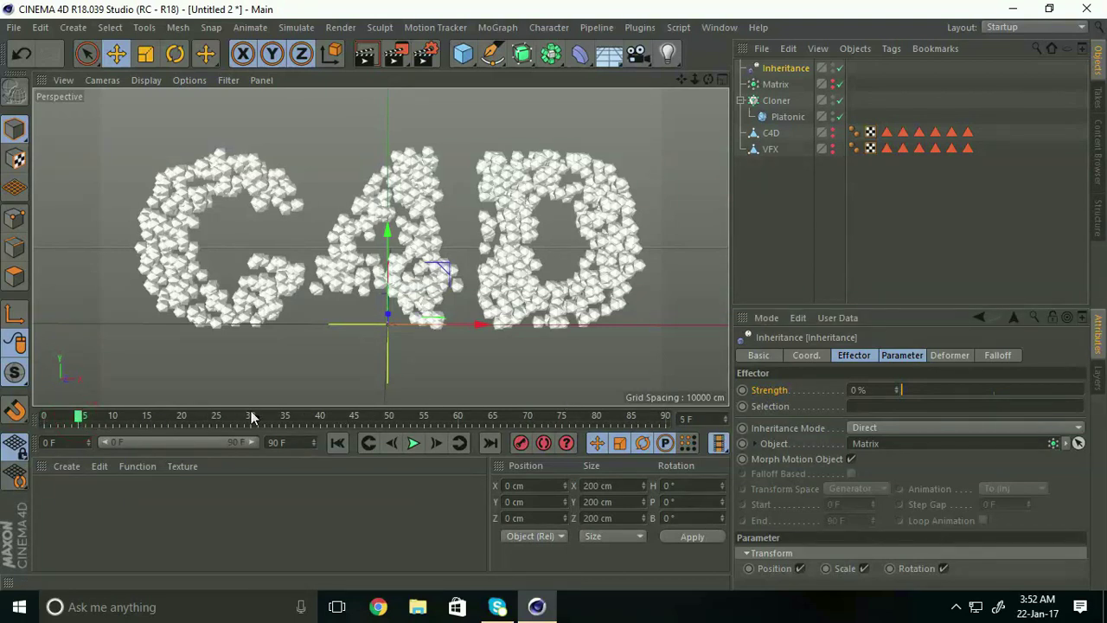
{"action": "left_click", "coordinate": [742, 390], "text": "ctrl"}
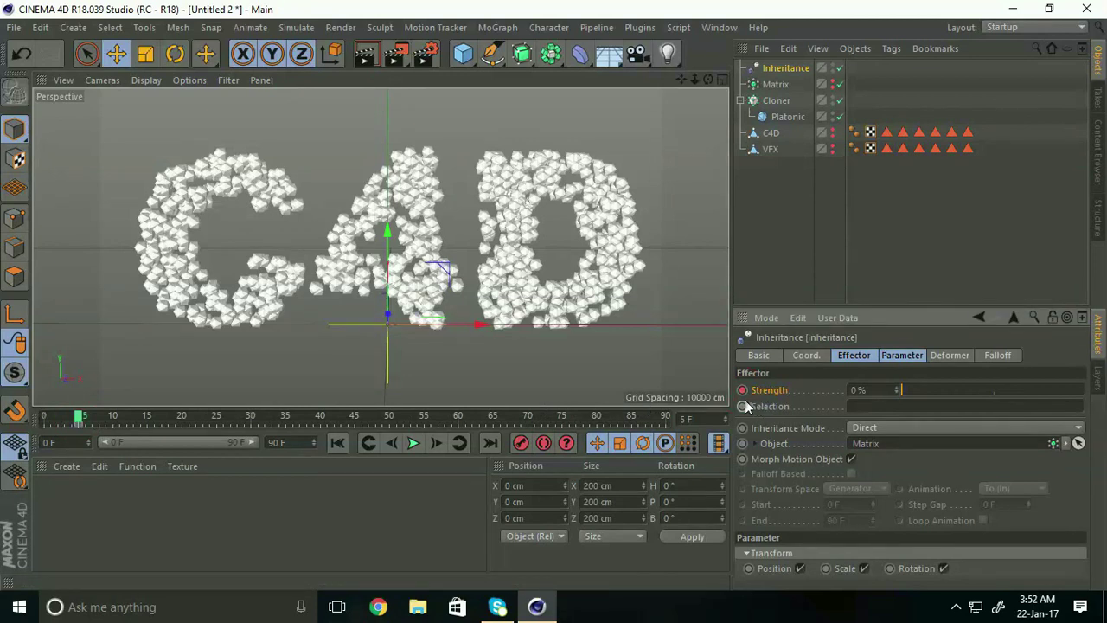
{"action": "left_click_drag", "start_coordinate": [492, 422], "coordinate": [564, 421]}
{"action": "key", "text": "ctrl+z"}
{"action": "left_click_drag", "start_coordinate": [911, 393], "coordinate": [1099, 400]}
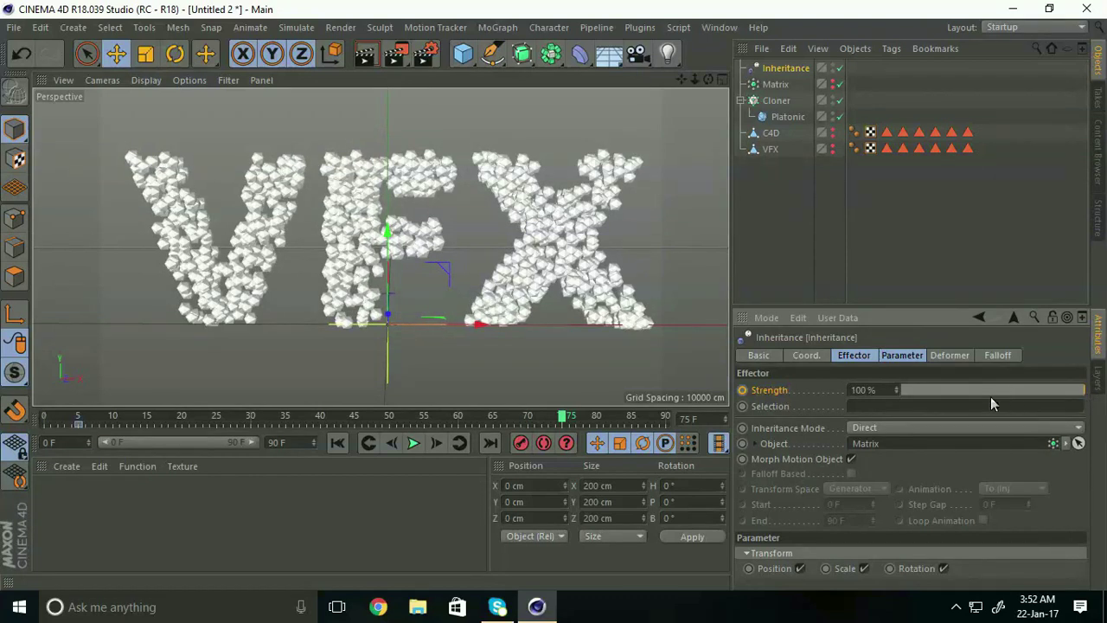
{"action": "left_click", "coordinate": [742, 390]}
Step: Play the C4D-to-VFX morph from the start, then stop it
{"action": "left_click", "coordinate": [337, 443]}
{"action": "left_click", "coordinate": [412, 443]}
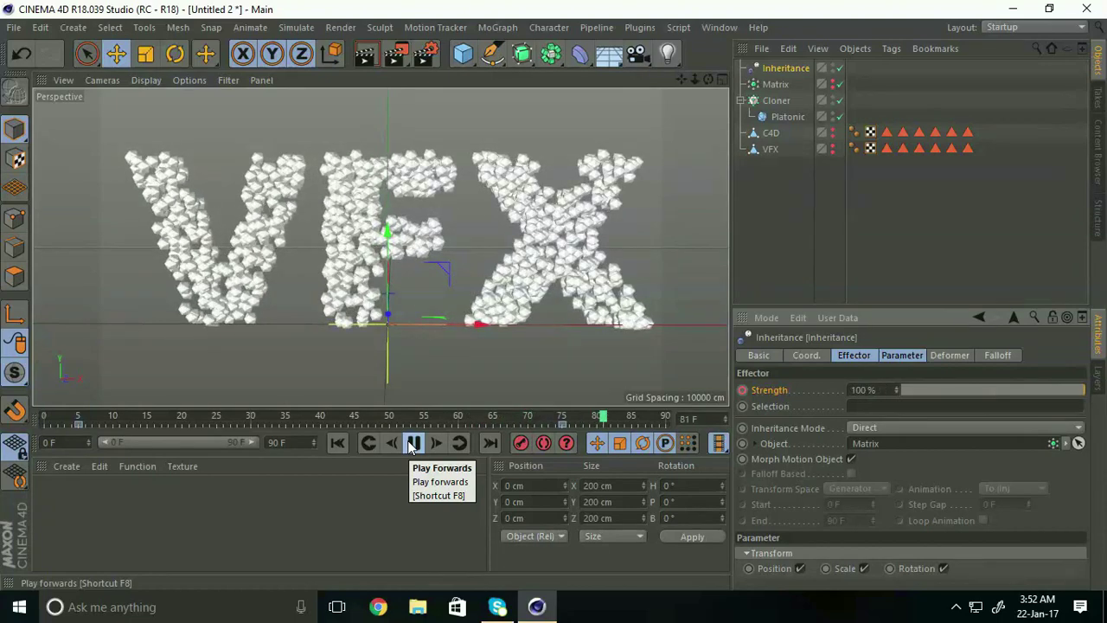
{"action": "left_click", "coordinate": [412, 443]}
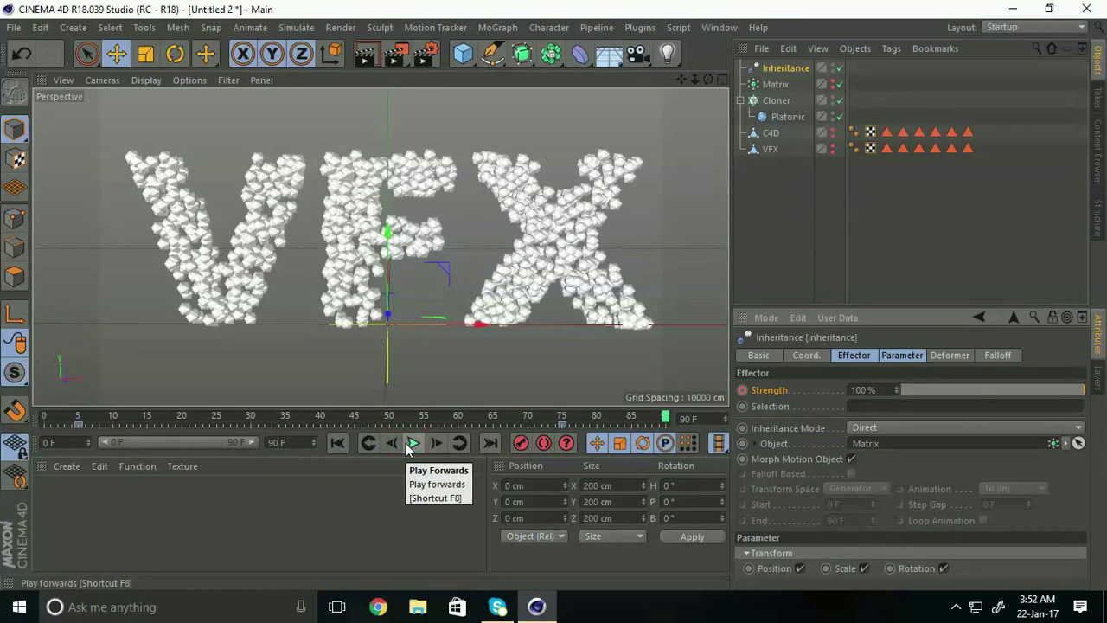
Step: Load the MercyMat material library and apply the magenta material to the Cloner
{"action": "left_click", "coordinate": [71, 470]}
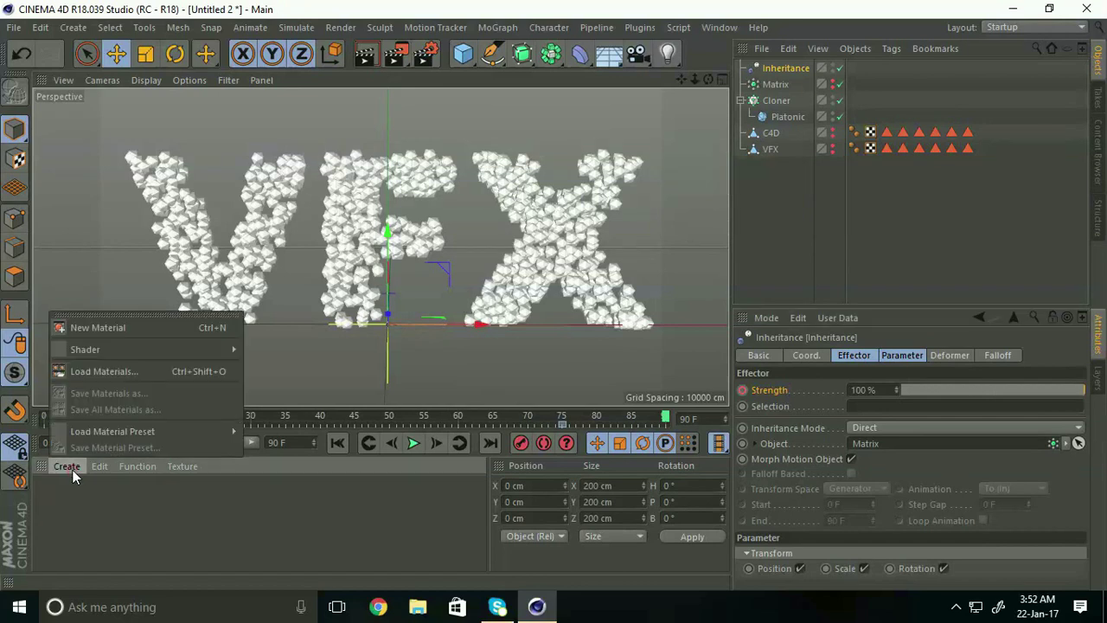
{"action": "left_click", "coordinate": [123, 372]}
{"action": "left_click", "coordinate": [286, 189]}
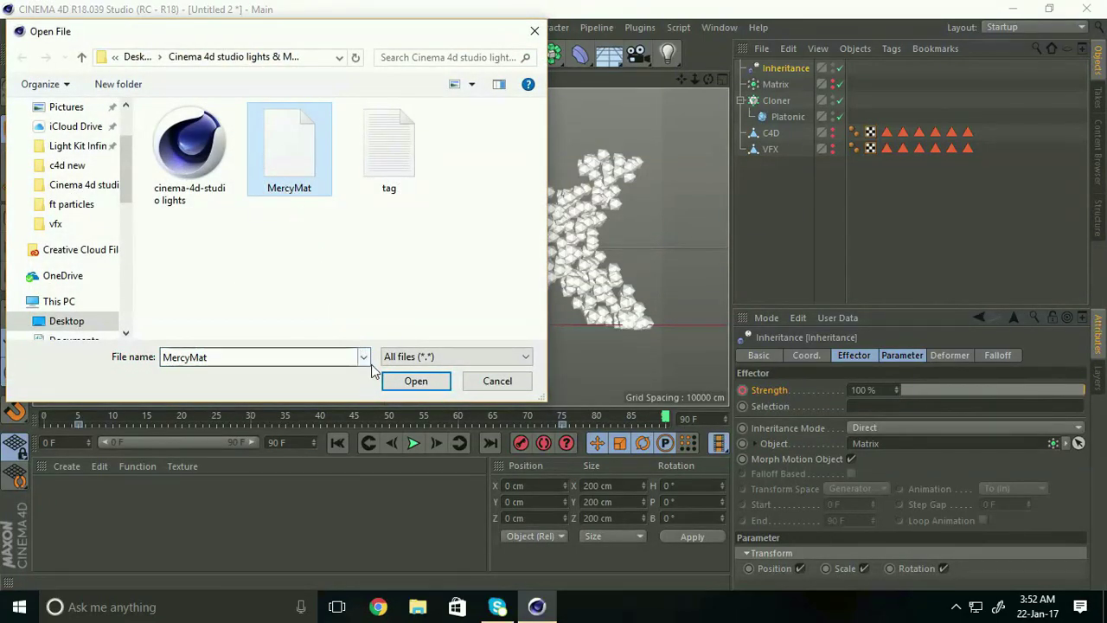
{"action": "left_click", "coordinate": [416, 381]}
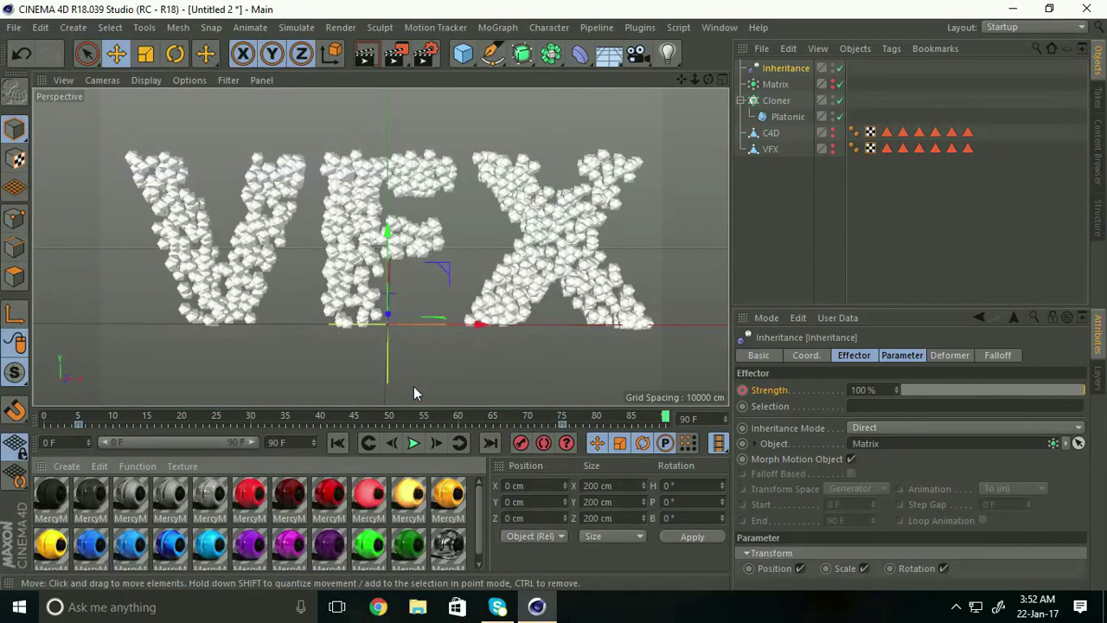
{"action": "left_click", "coordinate": [291, 545]}
{"action": "mouse_move", "coordinate": [282, 551]}
{"action": "left_mouse_down"}
{"action": "mouse_move", "coordinate": [708, 194]}
{"action": "mouse_move", "coordinate": [776, 106]}
{"action": "left_mouse_up"}
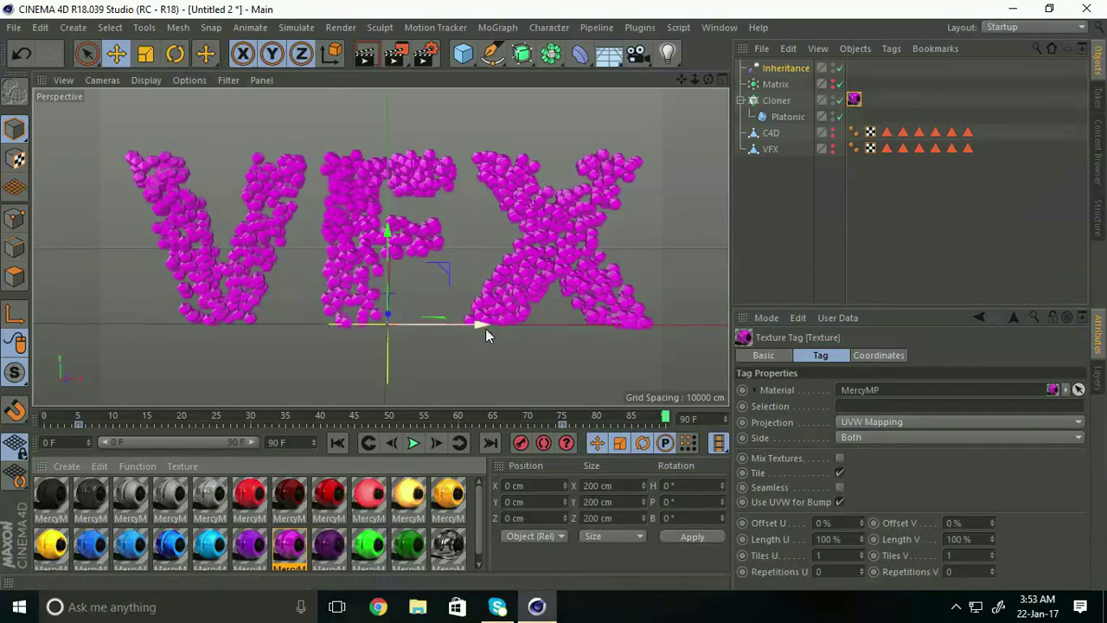
Step: Replay the morph to check the magenta clones, then bring up the Render Settings
{"action": "left_click", "coordinate": [338, 443]}
{"action": "left_click", "coordinate": [413, 443]}
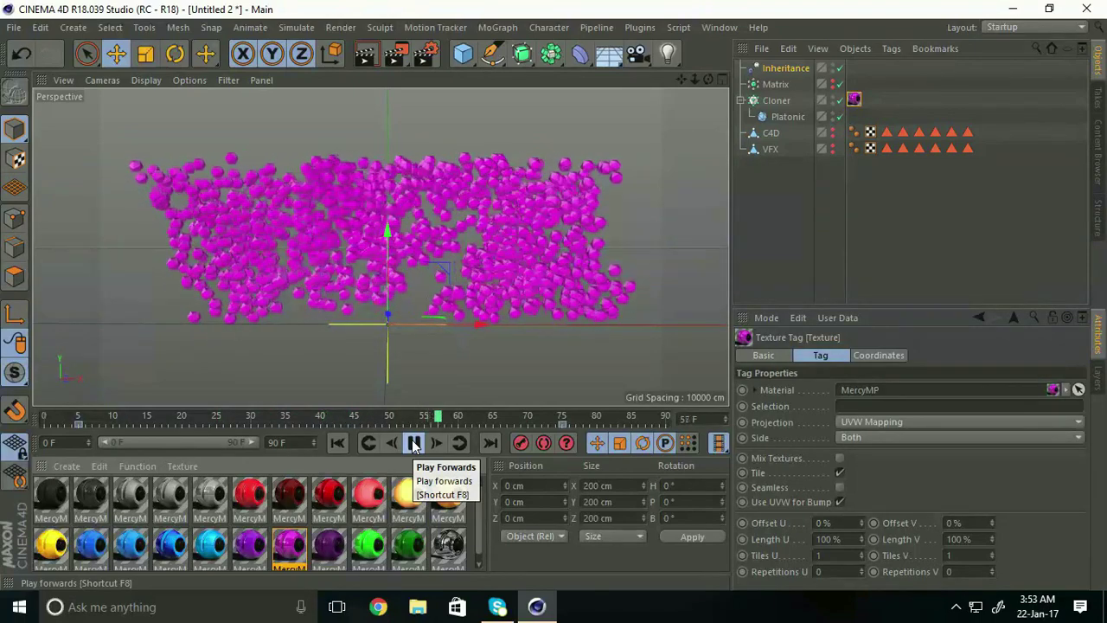
{"action": "left_click", "coordinate": [413, 443]}
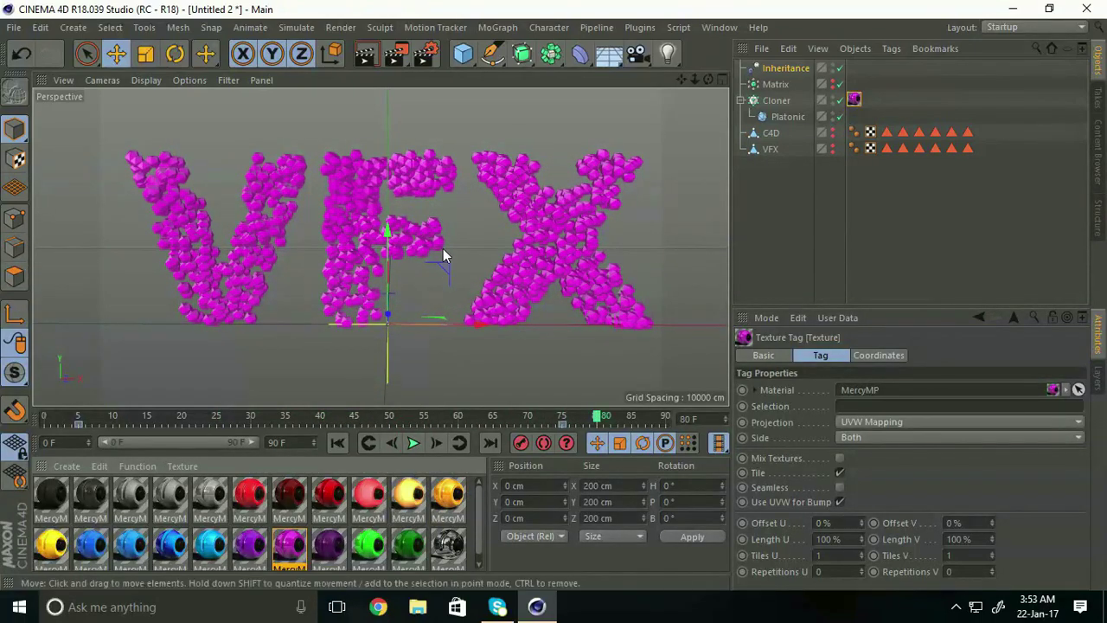
{"action": "left_click", "coordinate": [427, 53]}
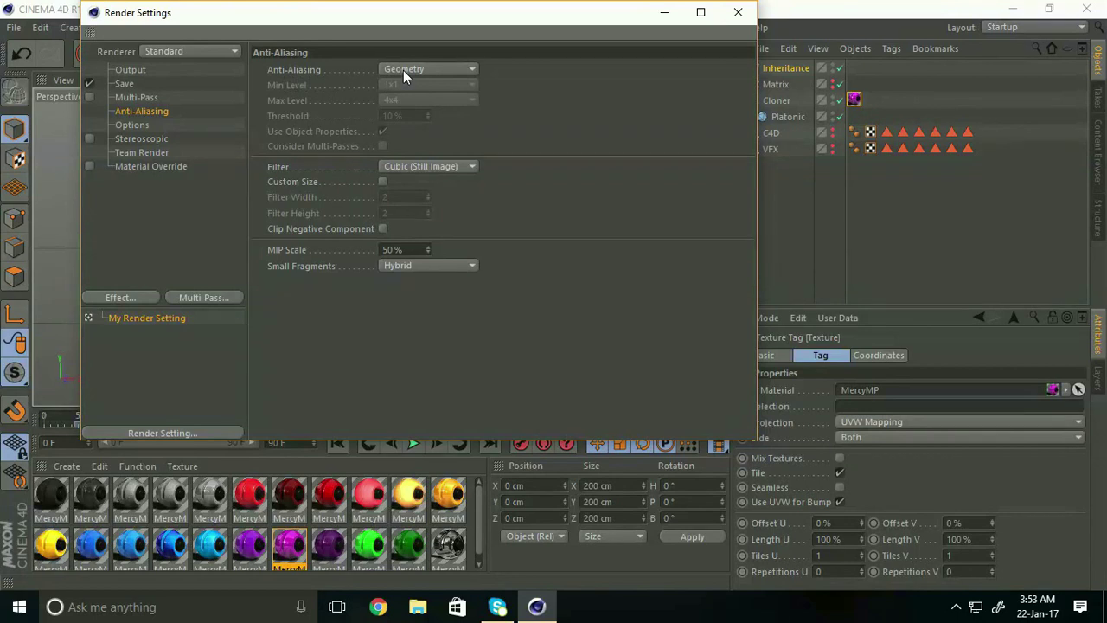
Step: Set anti-aliasing to Best with a 1x1 max level
{"action": "left_click", "coordinate": [403, 70]}
{"action": "left_click", "coordinate": [403, 113]}
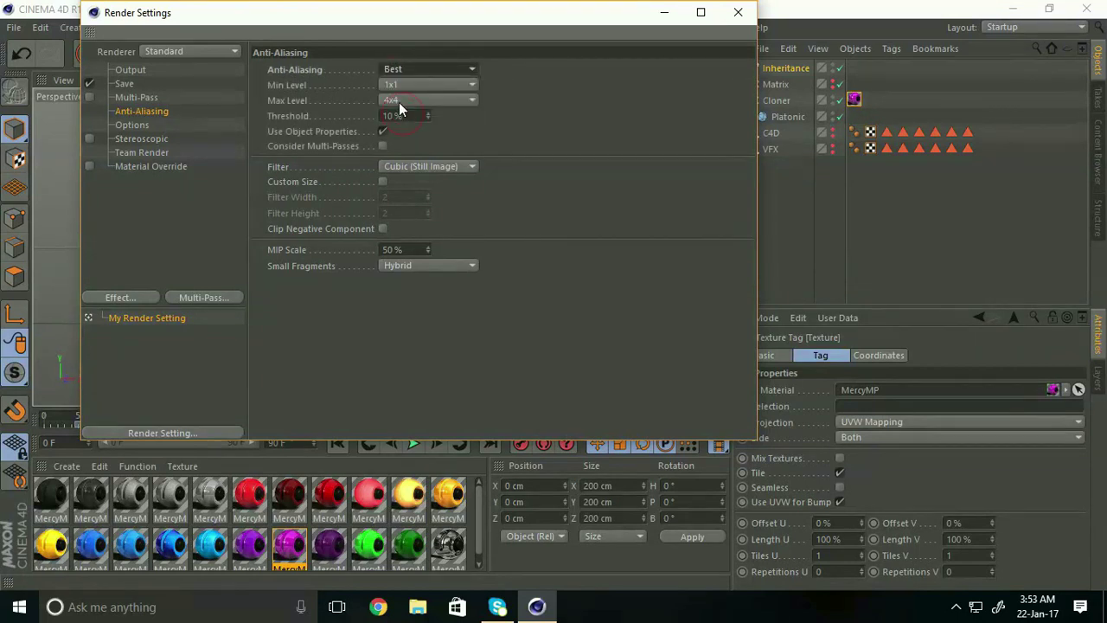
{"action": "left_click", "coordinate": [399, 101]}
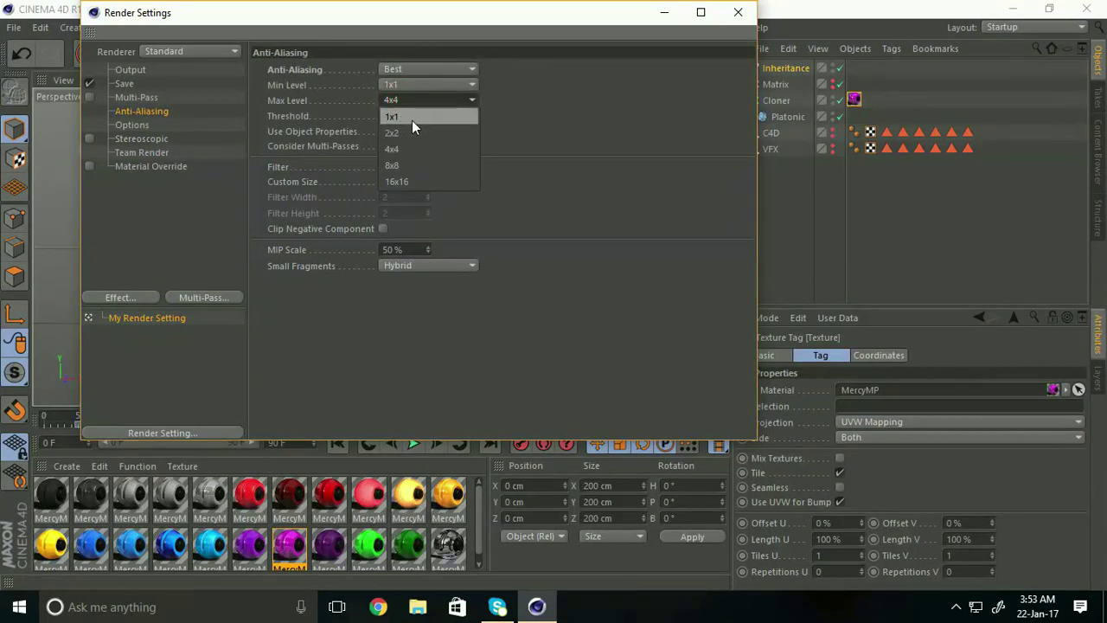
{"action": "left_click", "coordinate": [412, 120]}
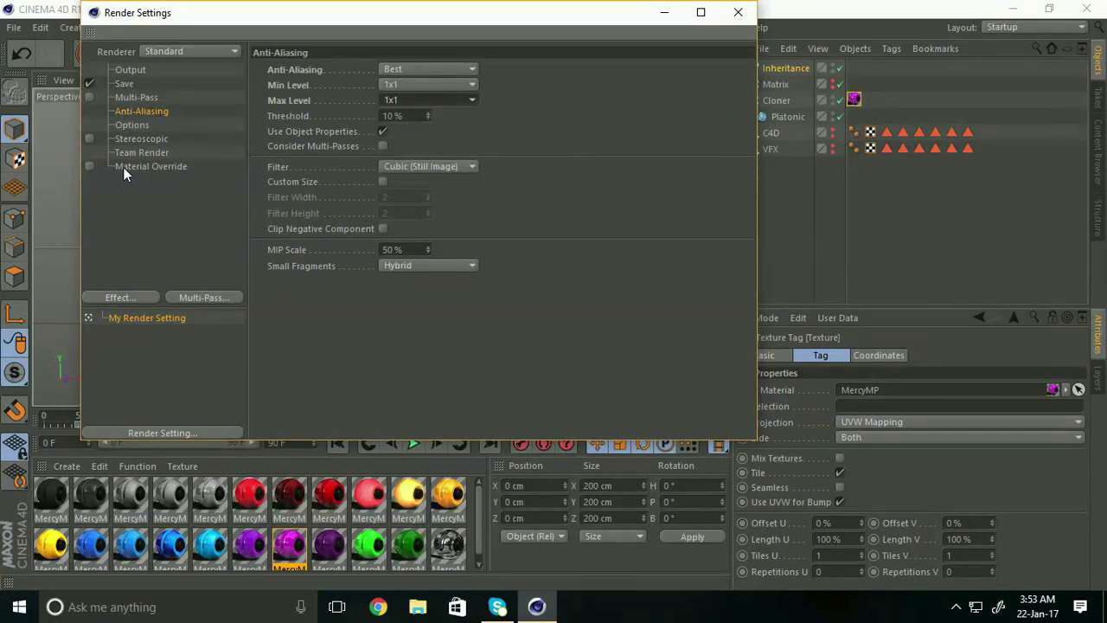
Step: Add Global Illumination and Ambient Occlusion effects, then close the Render Settings
{"action": "left_click", "coordinate": [119, 296]}
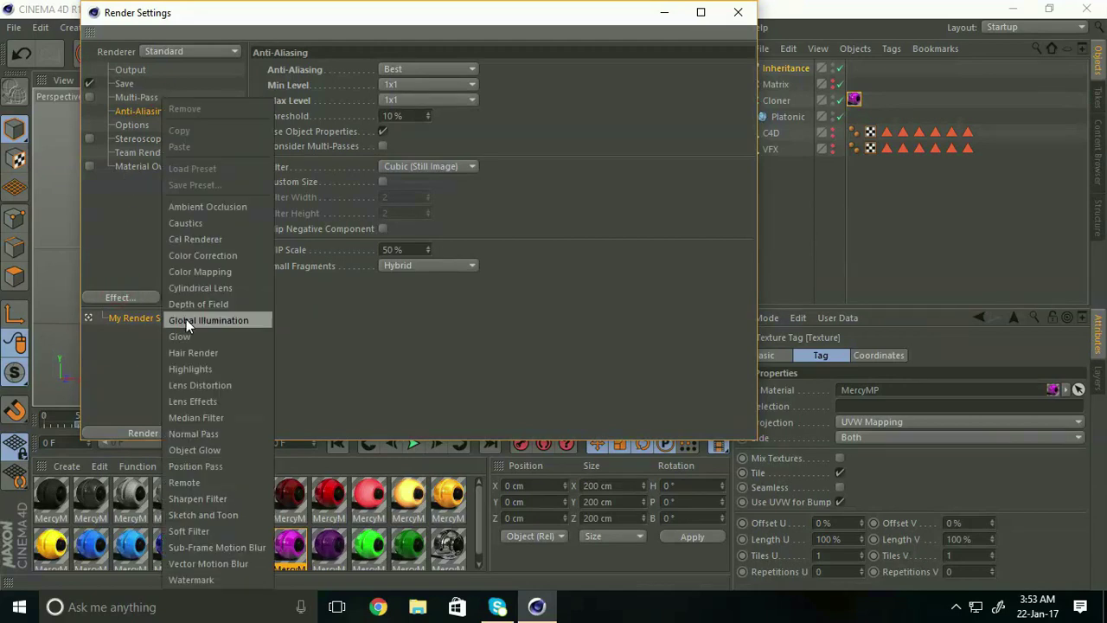
{"action": "left_click", "coordinate": [186, 319]}
{"action": "left_click", "coordinate": [134, 296]}
{"action": "left_click", "coordinate": [222, 225]}
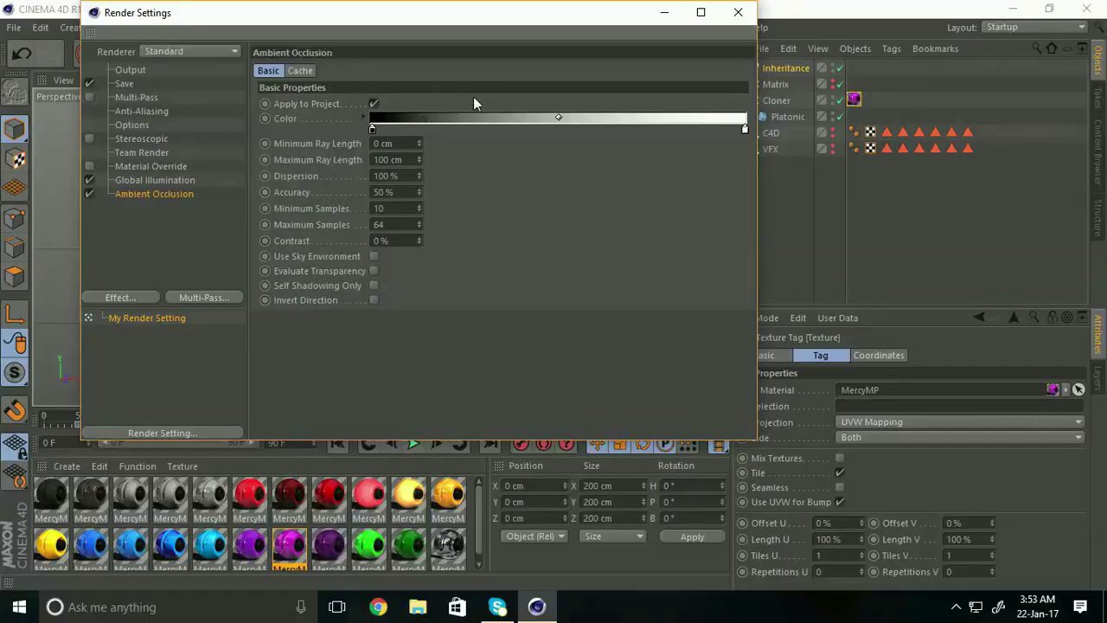
{"action": "left_click", "coordinate": [738, 12]}
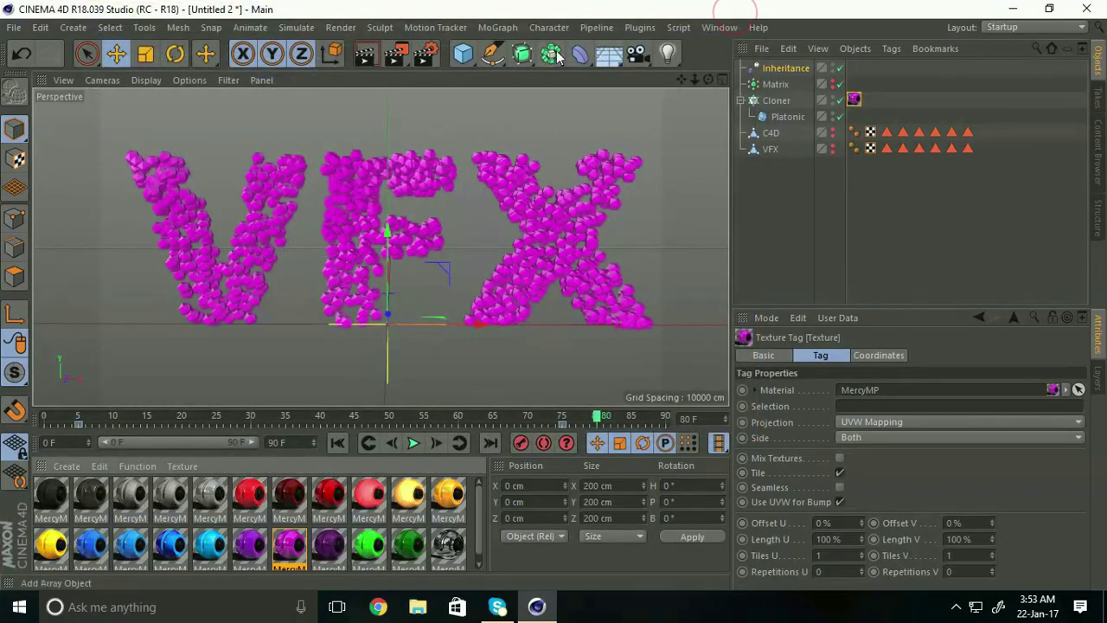